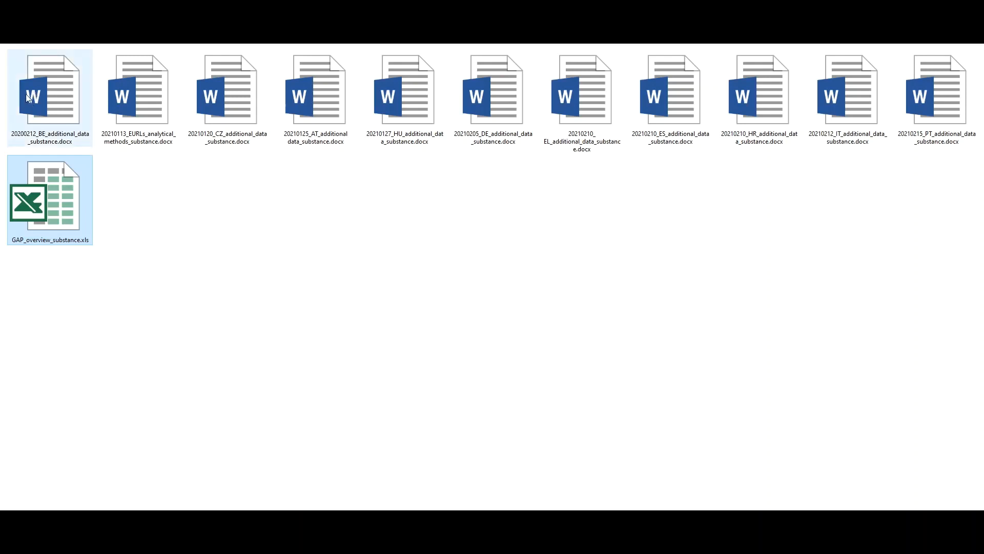
Open the workbook GAP_overview_substance.xls from the folder of additional data files.
drag(2, 52, 983, 133)
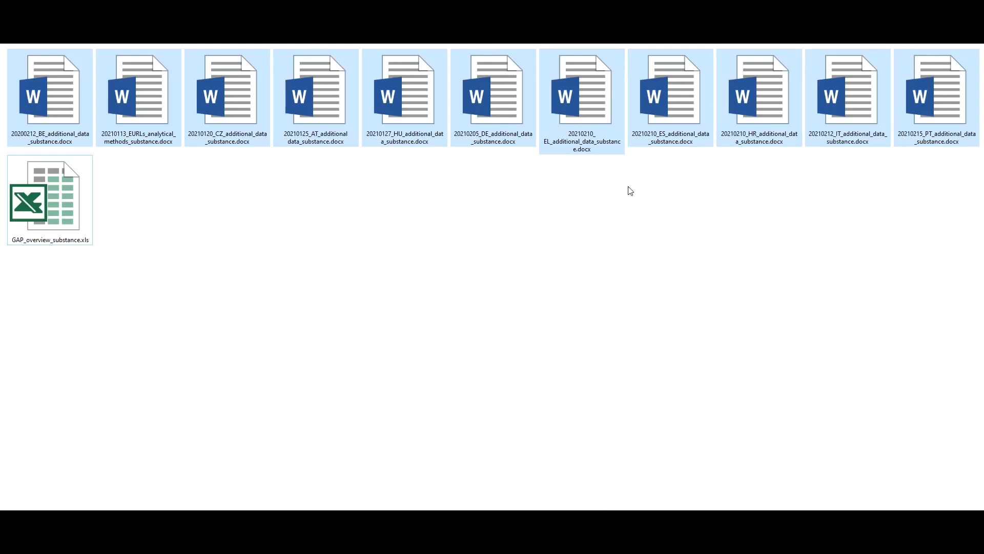
click(67, 218)
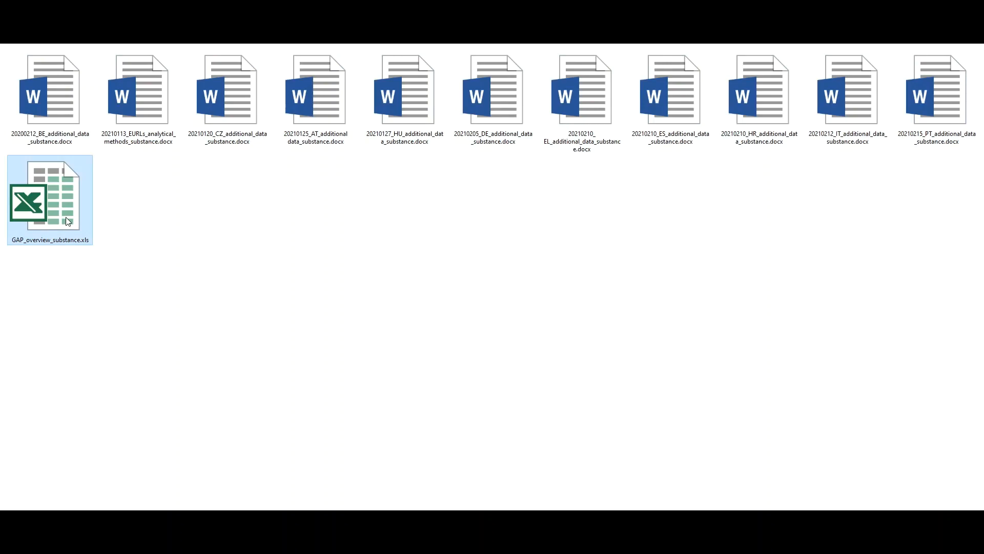
double_click(68, 219)
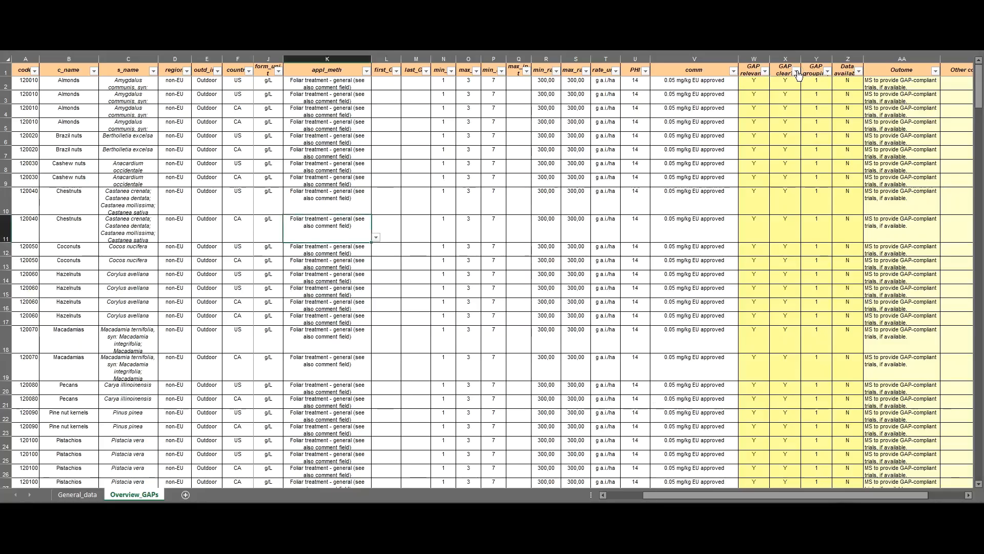
Filter the GAP overview to show only rows with GAP clear? set to N.
click(797, 70)
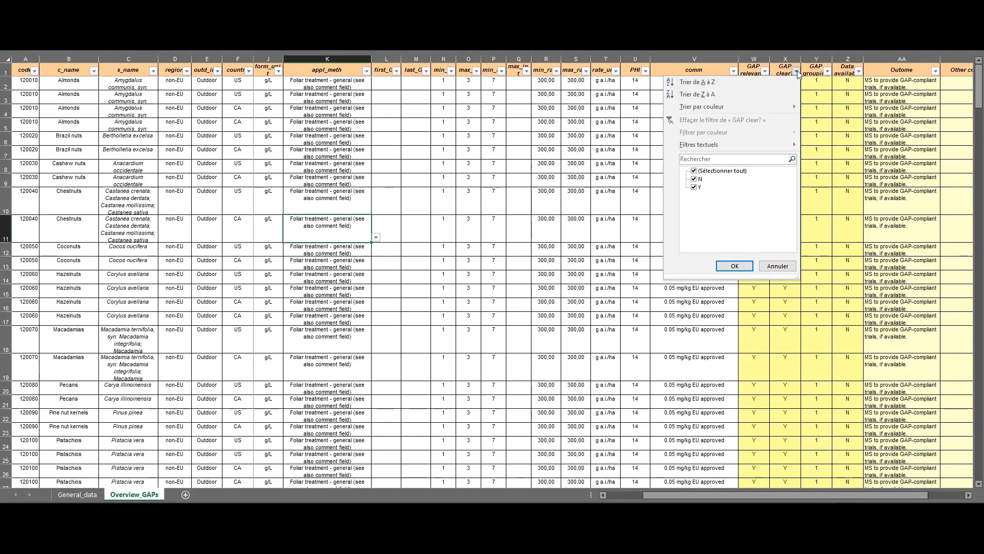
click(694, 171)
click(693, 179)
click(734, 265)
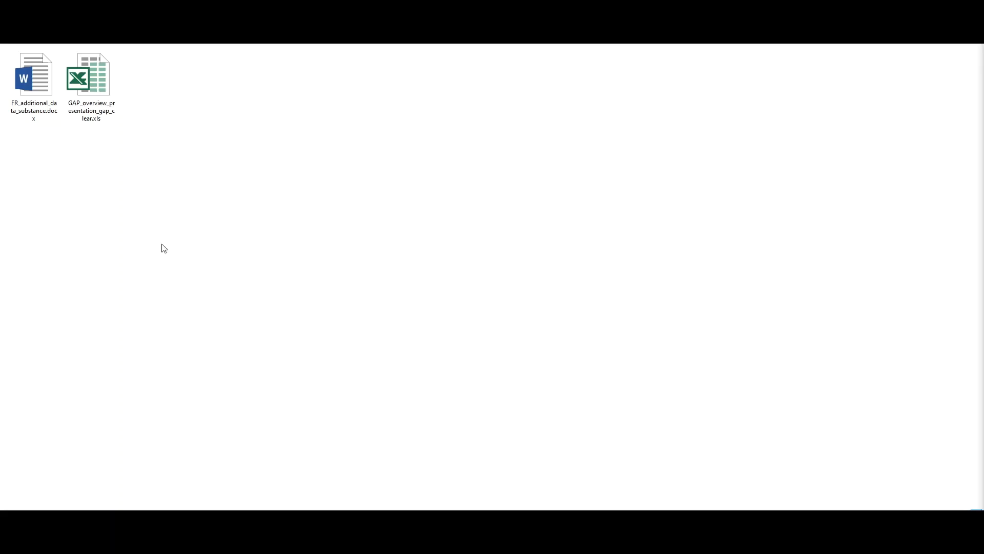
Open FR_additional_data_substance.docx to consult France's GAP table for apples, and return to the GAP overview workbook.
click(29, 89)
double_click(30, 89)
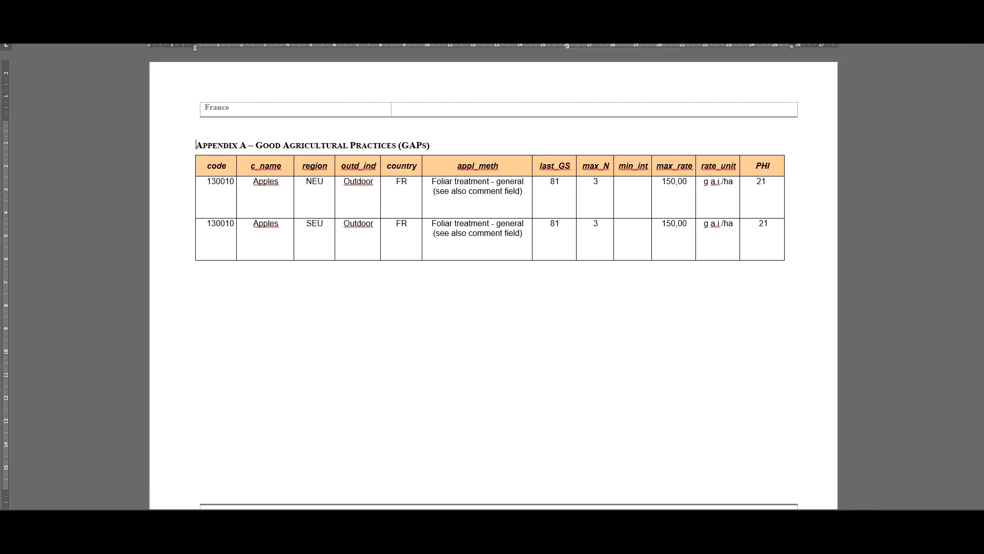
key(alt+Tab)
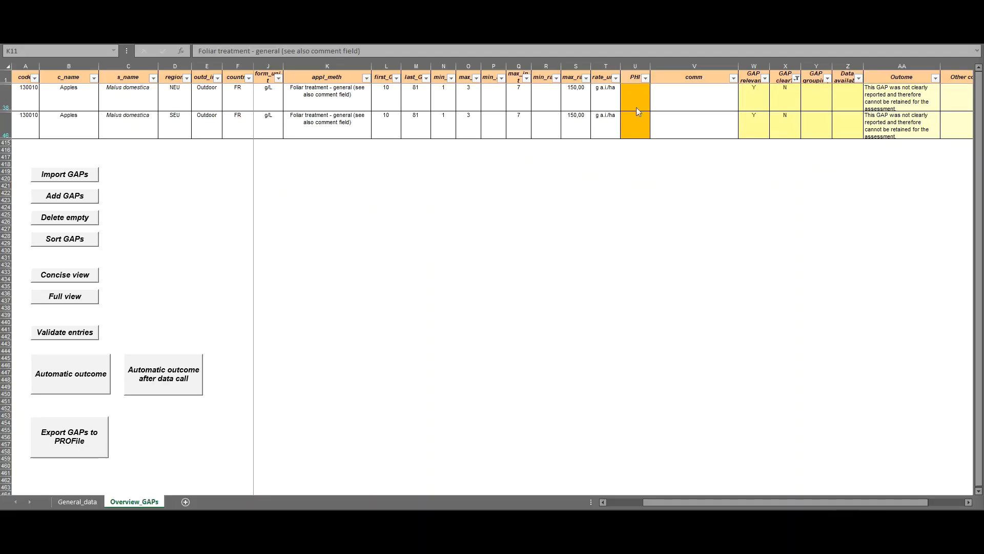
Enter a PHI of 21 for the French NEU and SEU apple GAPs.
click(638, 105)
text(21)
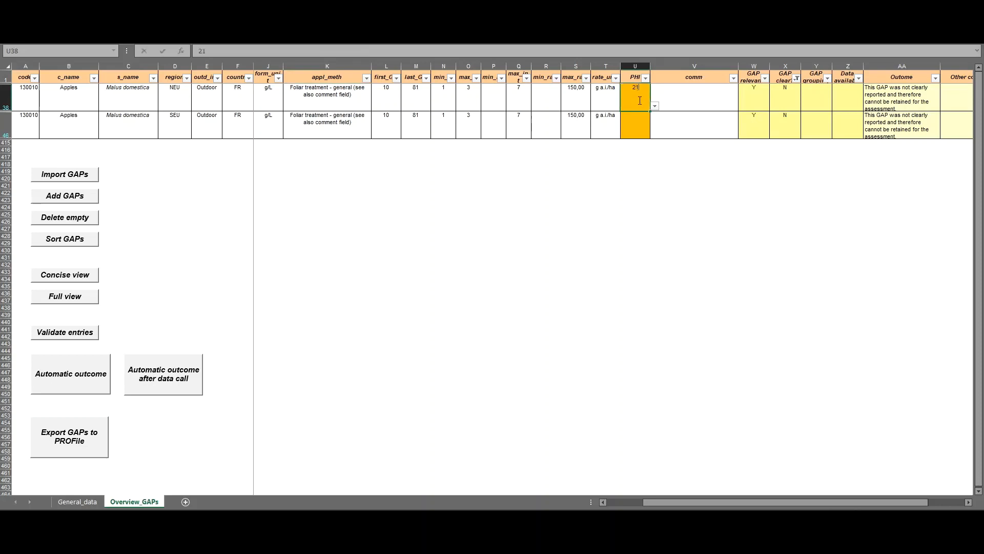
key(Return)
text(21)
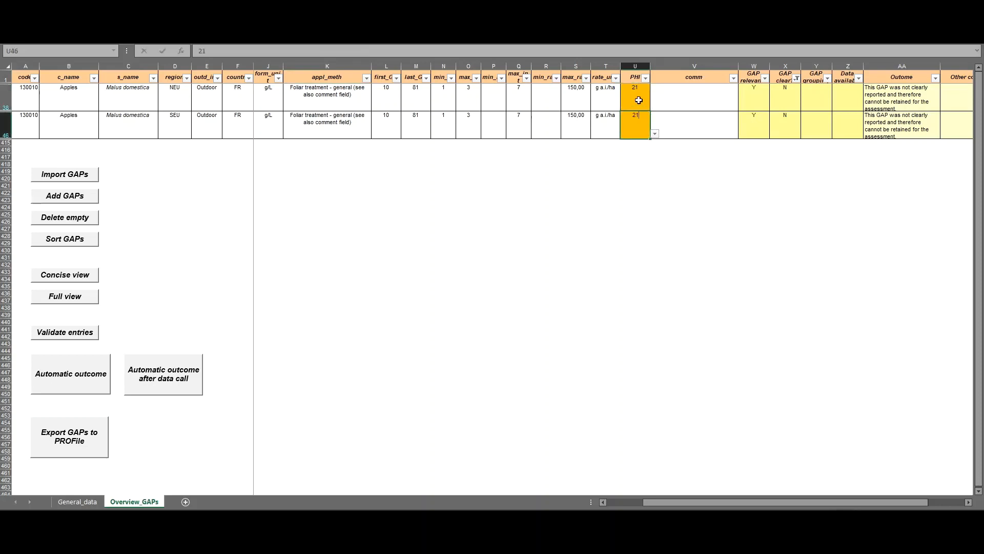
Set GAP clear? to Y for the French NEU and SEU apple GAPs.
key(Up)
key(Right)
key(Right)
key(Right)
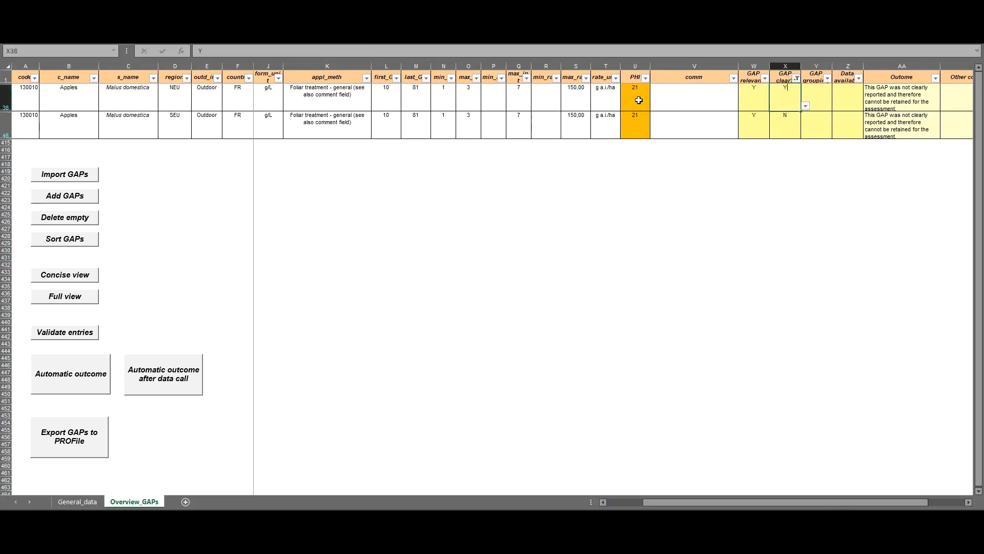
text(Y)
key(Return)
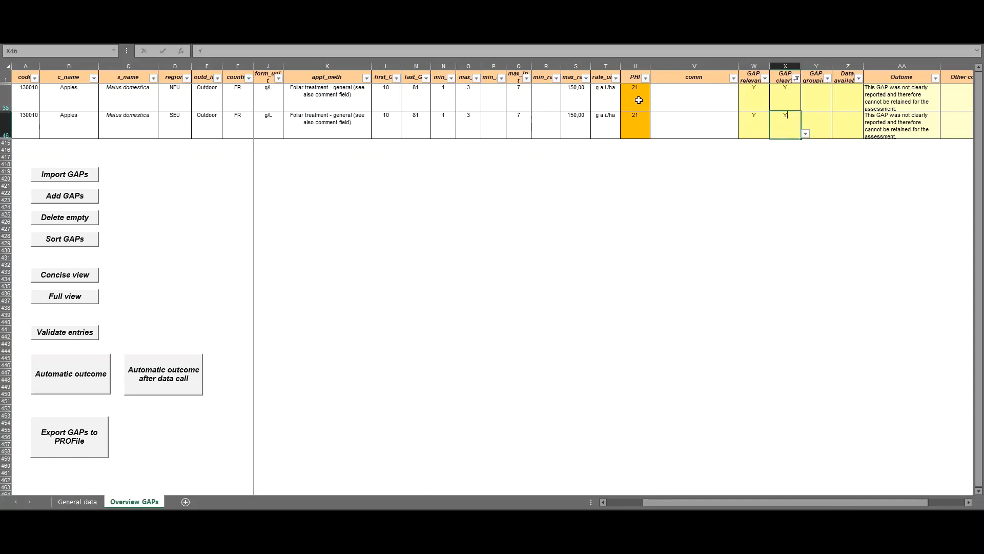
text(Y)
key(Return)
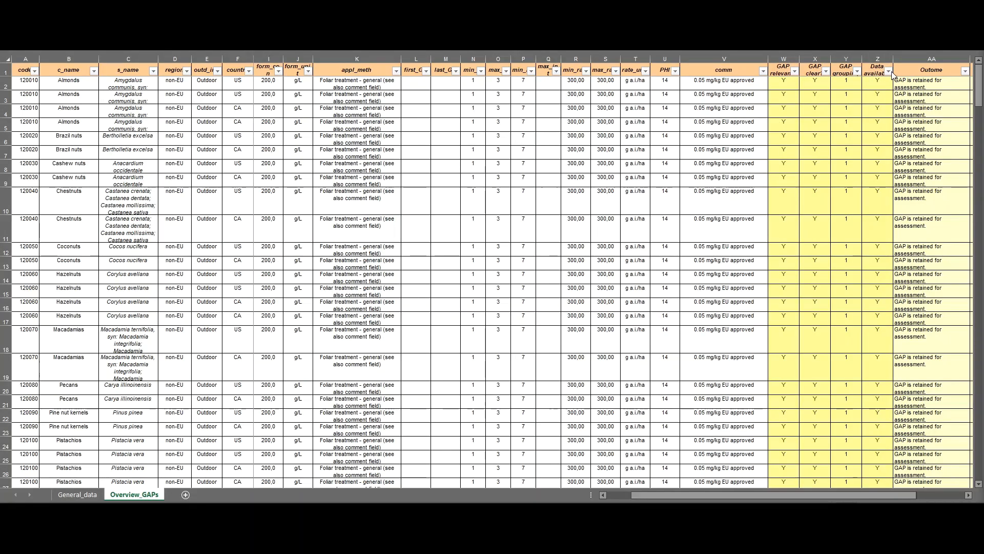
Filter the GAP overview to show only rows with Data available? set to N.
click(889, 73)
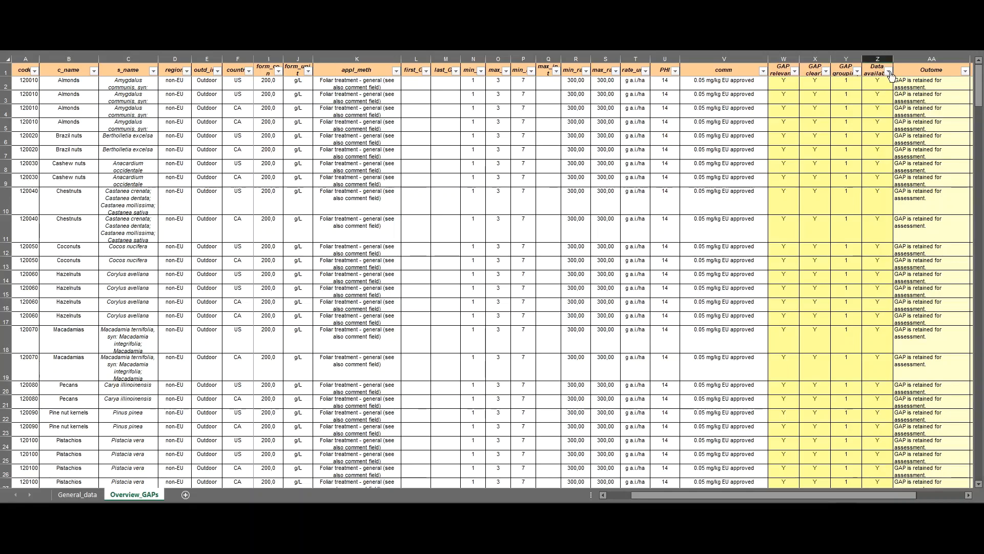
click(786, 187)
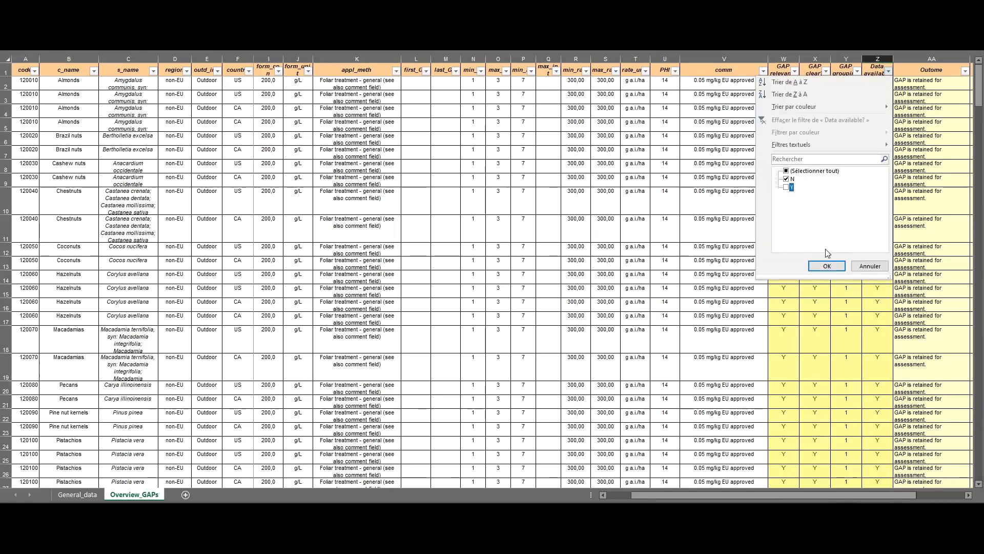
click(825, 266)
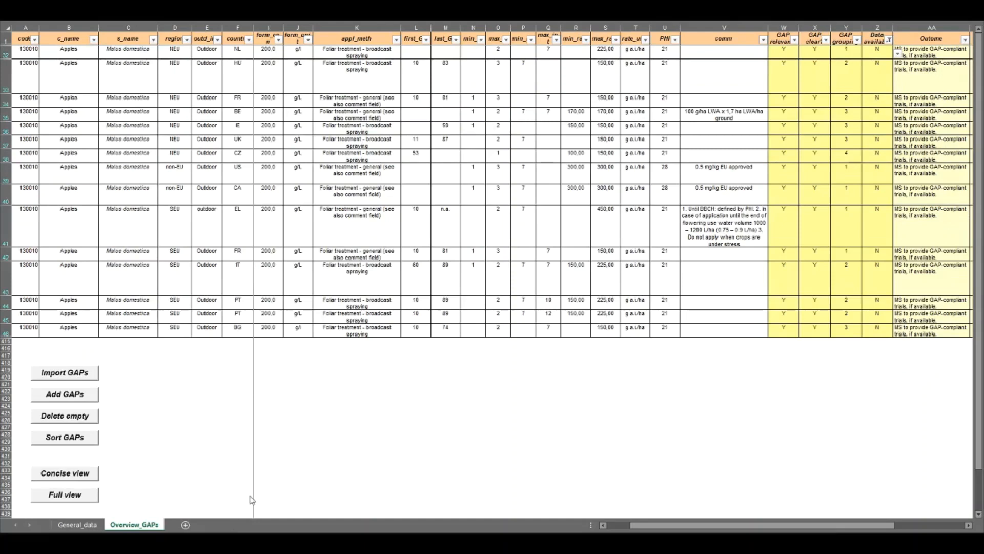
Set Data available? to Y for the NEU apple GAPs in rows 32 to 38, from NL through CZ.
click(879, 54)
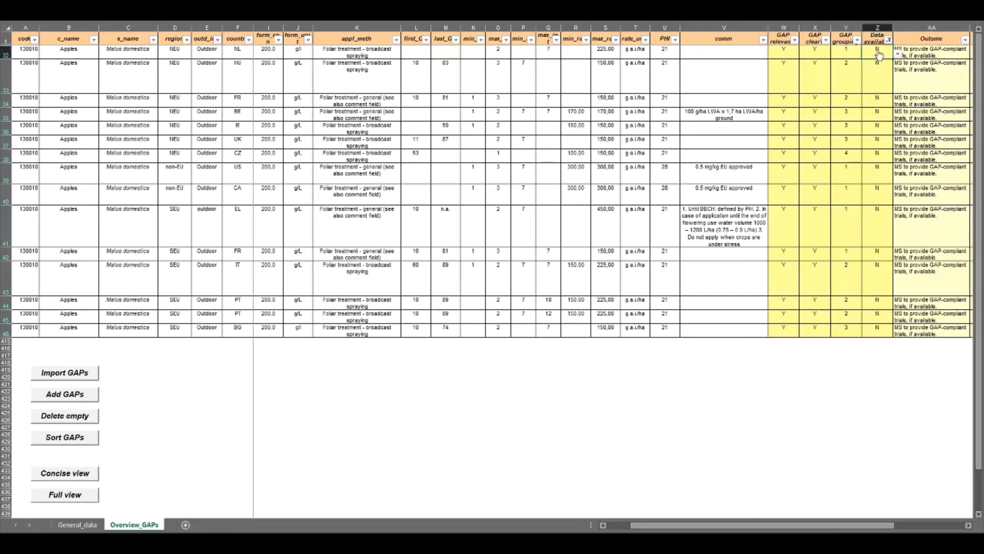
text(Y)
key(Return)
text(Y)
key(Return)
text(Y)
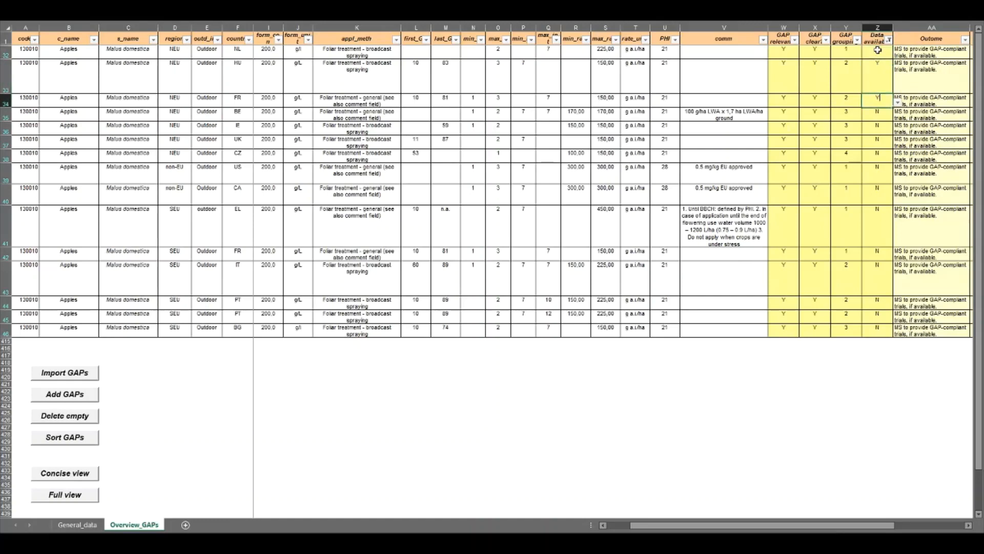
key(Return)
text(Y)
key(Return)
text(Y)
key(Return)
text(Y)
key(Return)
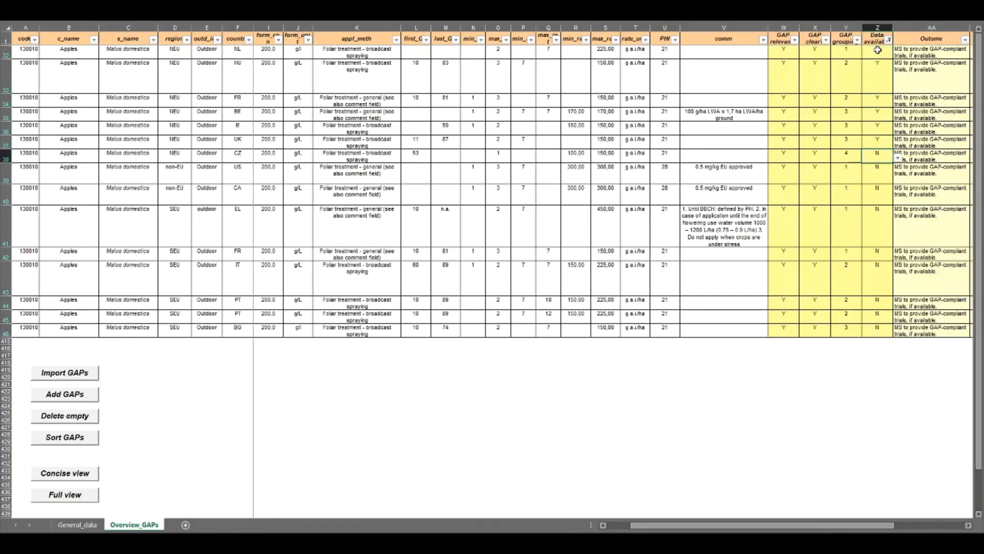
text(Y)
key(Return)
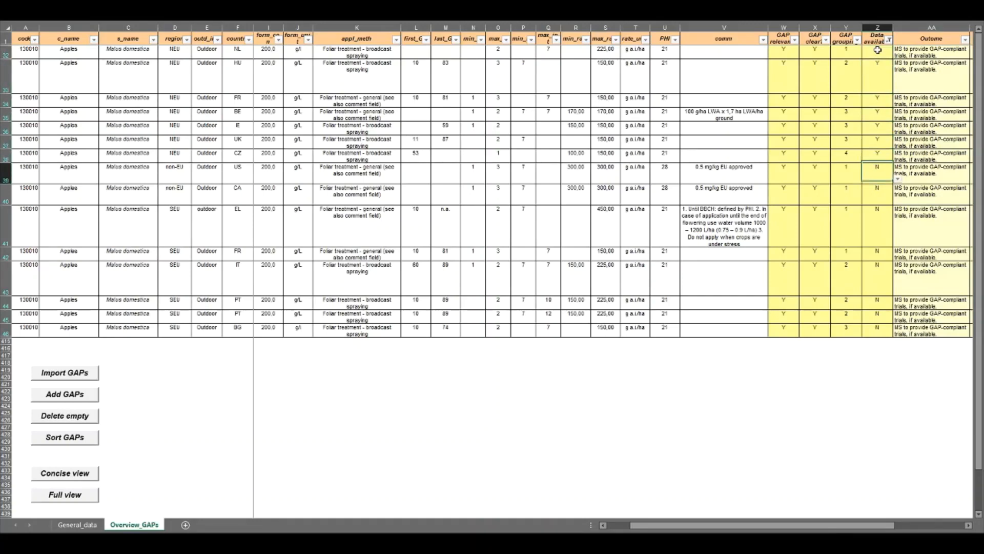
Set Data available? to Y for the non-EU and SEU apple GAPs, starting at the US row.
text(Y)
key(Return)
text(Y)
key(Return)
text(Y)
key(Return)
text(Y)
key(Return)
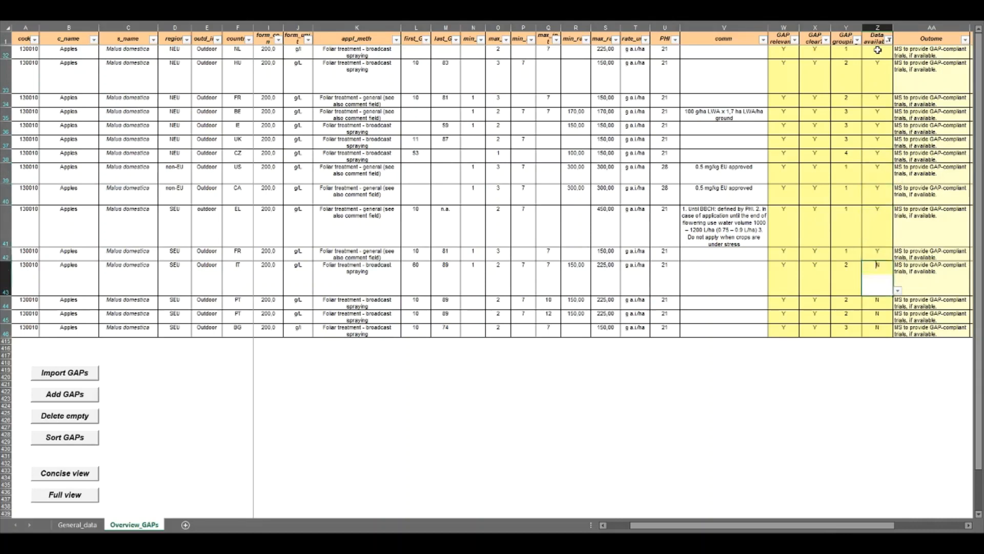
text(Y)
key(Return)
text(Y)
key(Return)
text(Y)
key(Return)
text(Y)
key(Return)
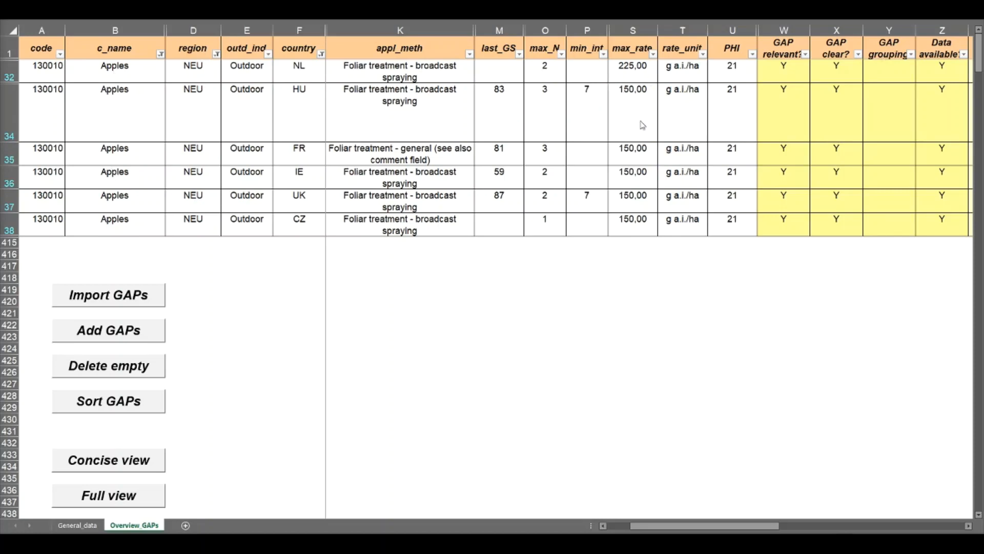
Assign the NEU apple GAPs to groups: 1 for NL, and 2 for HU and FR.
click(633, 69)
click(881, 73)
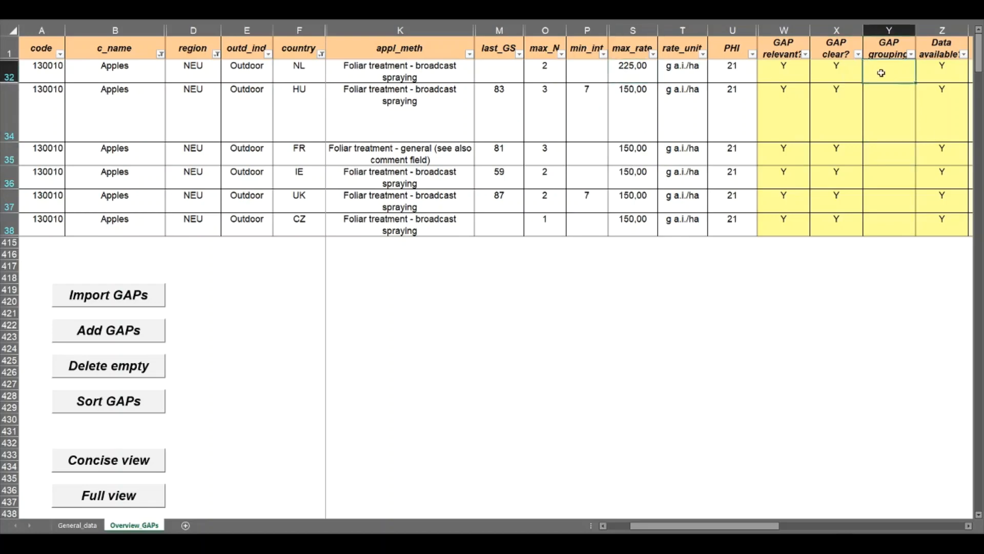
text(1)
key(Return)
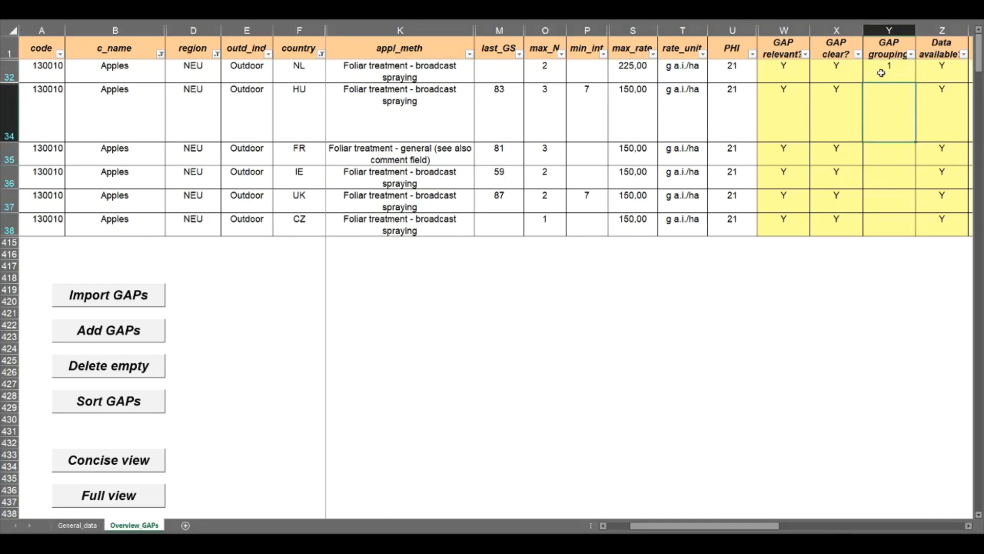
text(2)
key(Return)
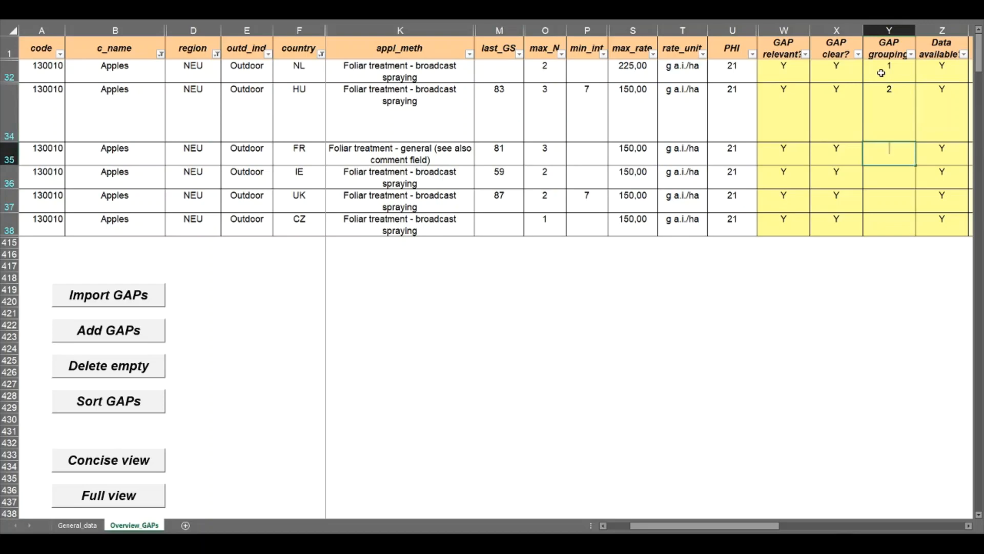
text(2)
key(Return)
Assign the remaining NEU apple GAPs to groups: 3 for IE and UK, and 4 for CZ.
text(3)
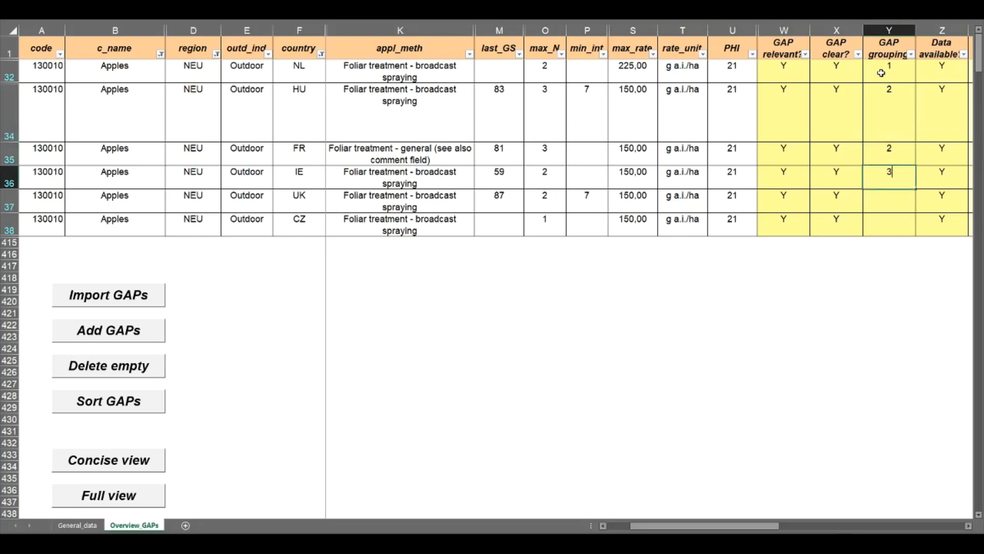
key(Return)
text(3)
key(Return)
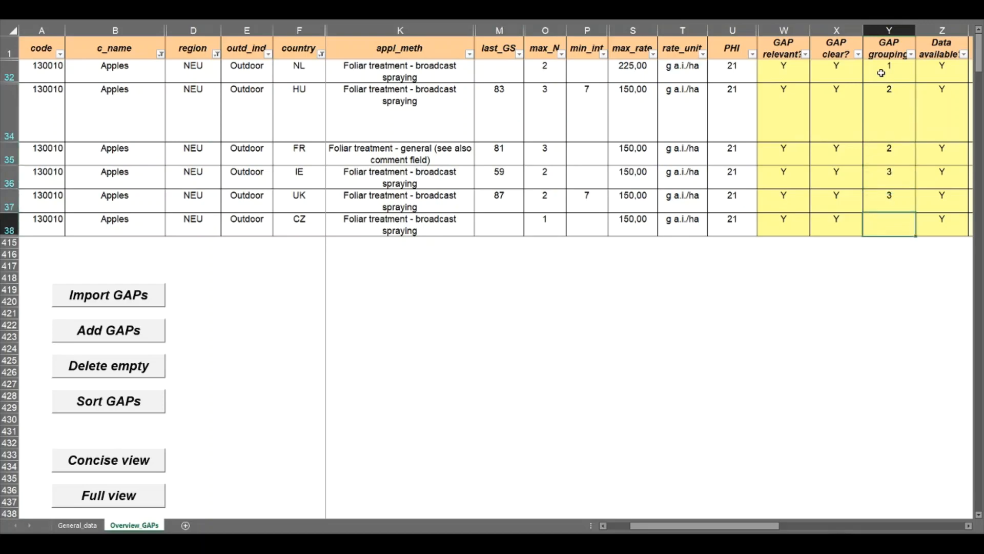
text(4)
key(Return)
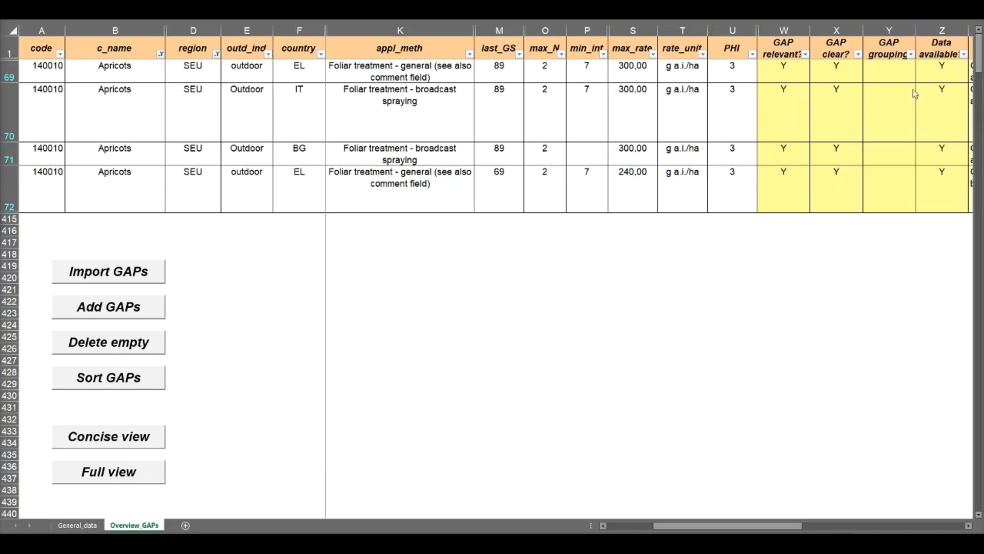
Group the SEU apricot GAPs: 1 for the 300 g a.i./ha rows (EL, IT, BG) and 2 for the 240 g a.i./ha EL row.
click(895, 69)
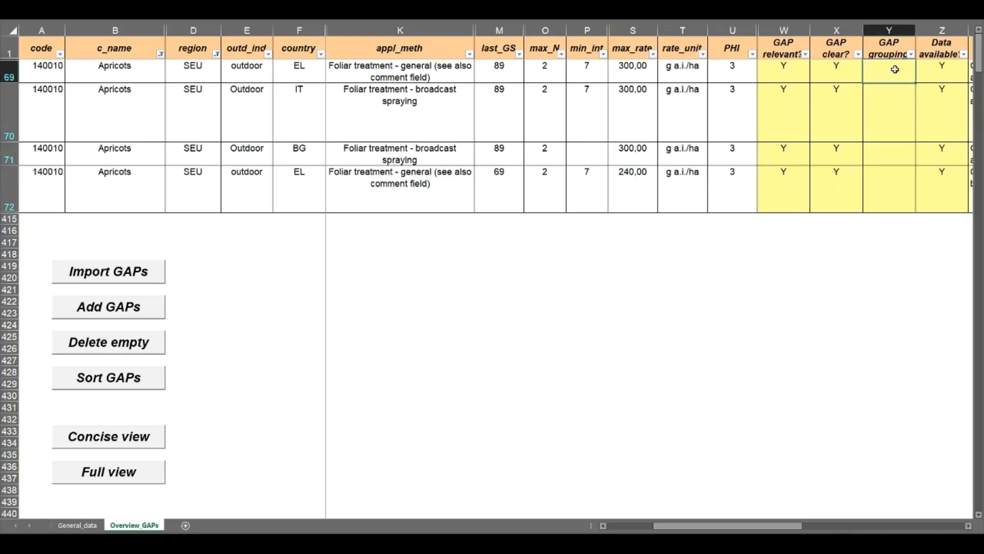
text(1)
key(Return)
text(1)
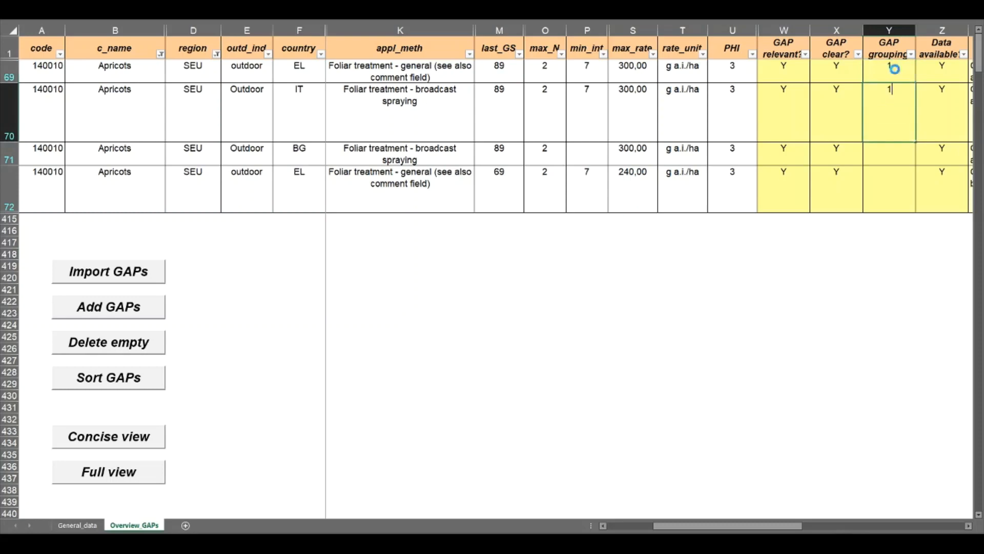
key(Return)
text(1)
key(Return)
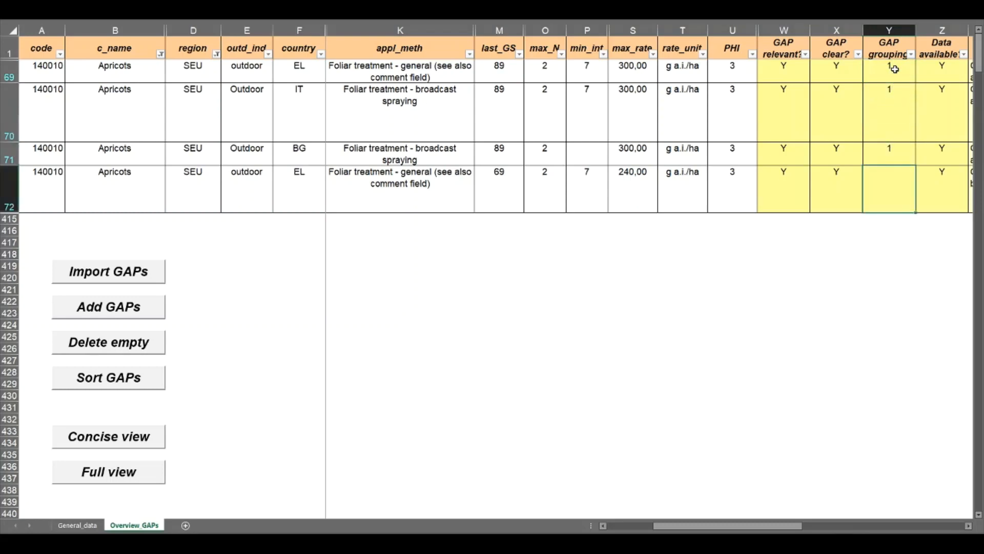
text(2)
key(Return)
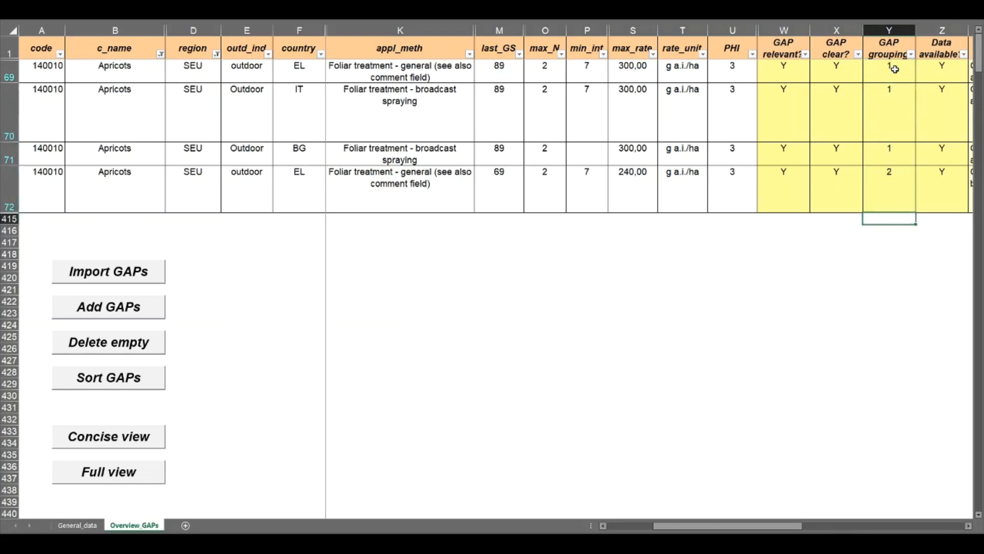
drag(297, 72, 299, 151)
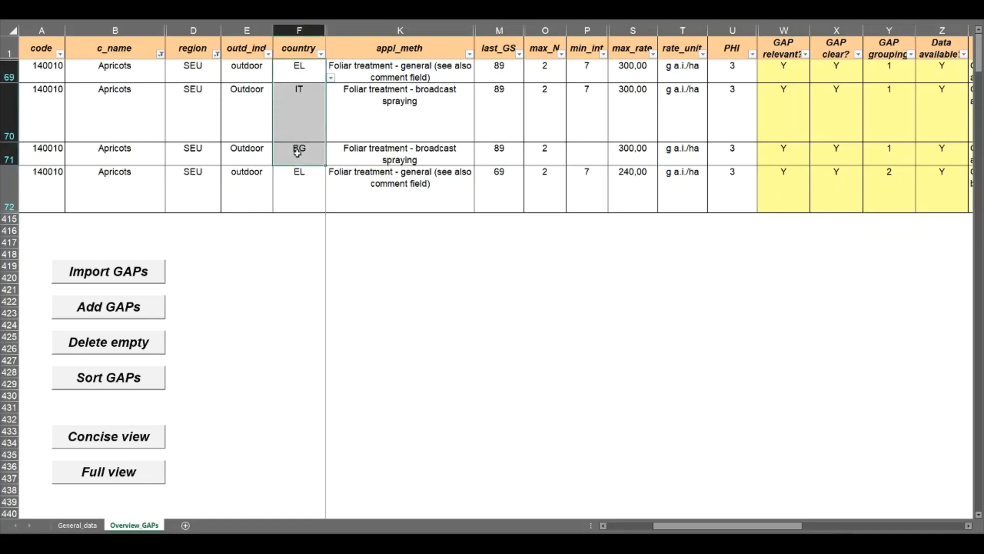
Assign the SEU aubergine GAPs for EL and ES, with 480 g a.i./ha and PHI 1, to group 1a.
scroll(300, 70, down, 5)
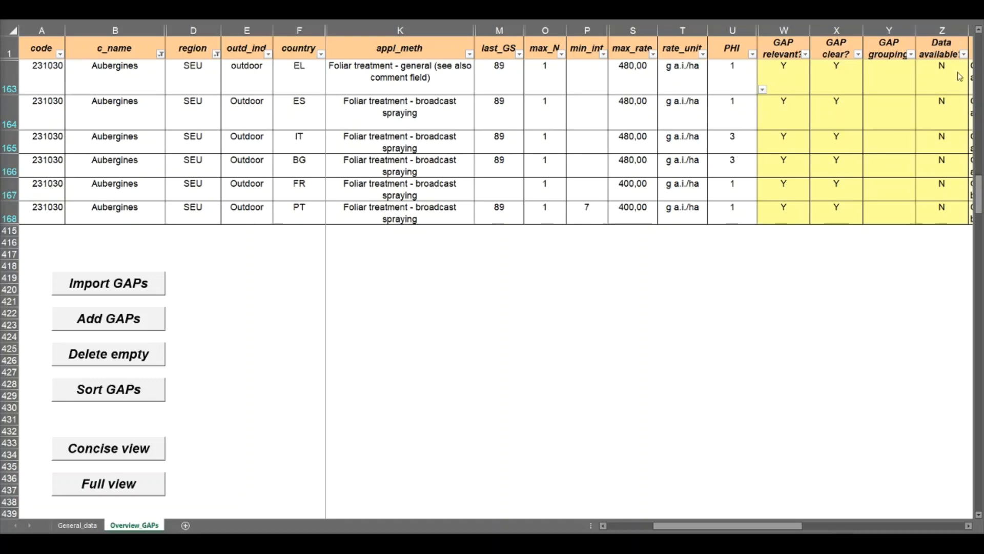
drag(942, 73, 941, 209)
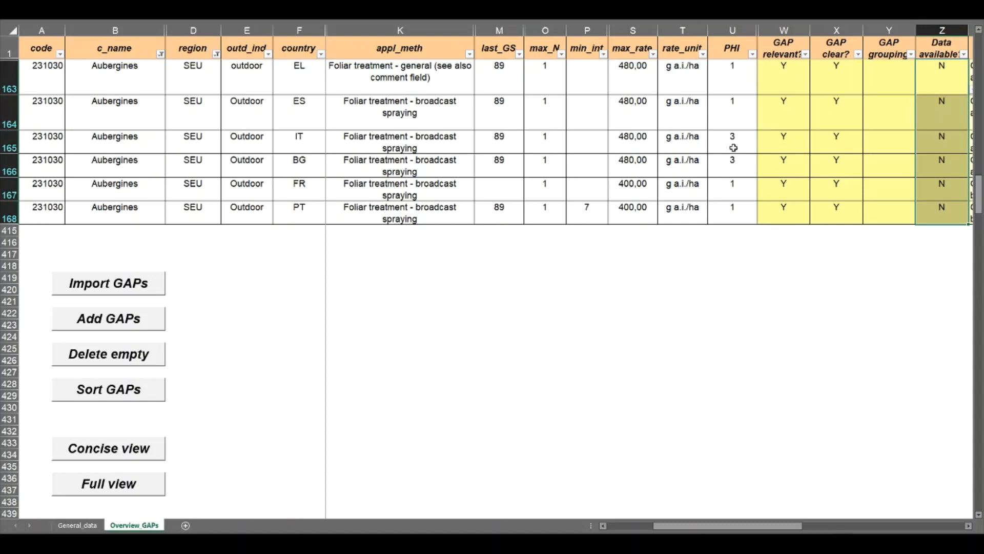
click(886, 76)
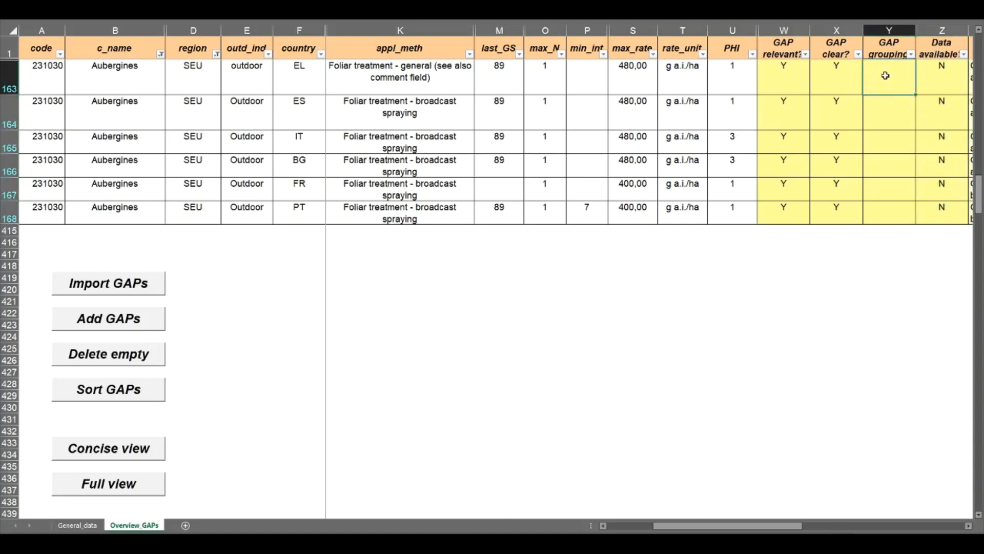
text(1a)
key(Return)
text(1a)
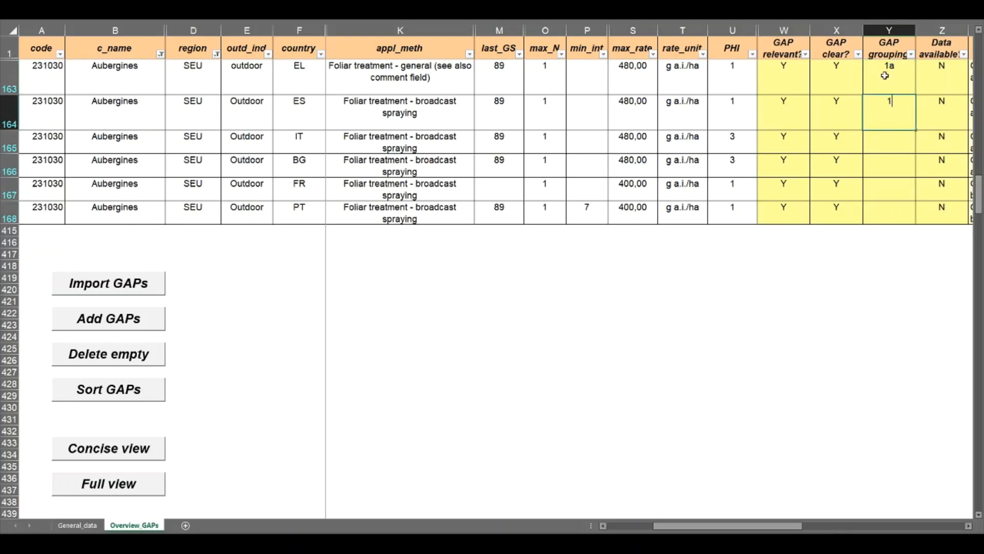
key(Return)
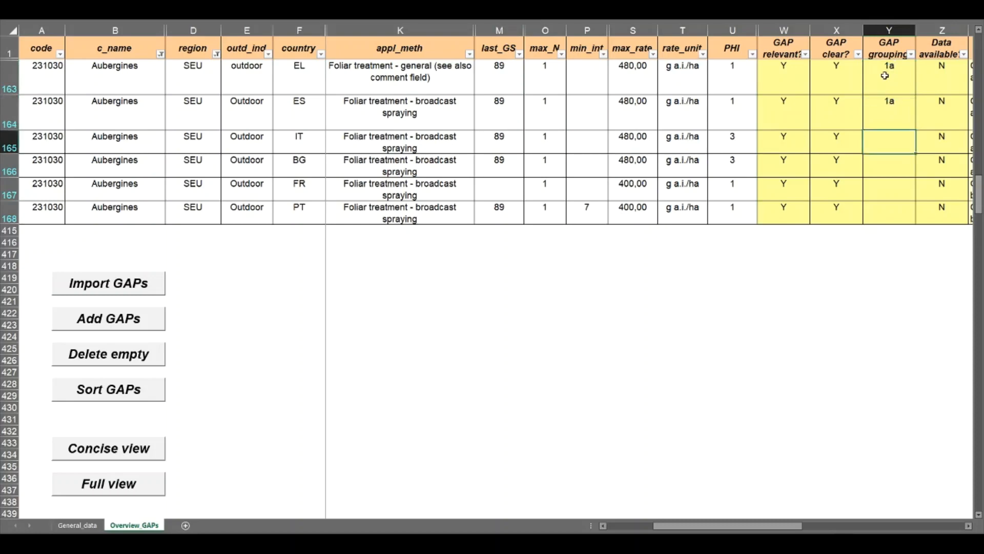
Assign the remaining SEU aubergine GAPs to groups: 1b for IT and BG, and 2 for FR and PT.
text(1b)
key(Return)
text(1b)
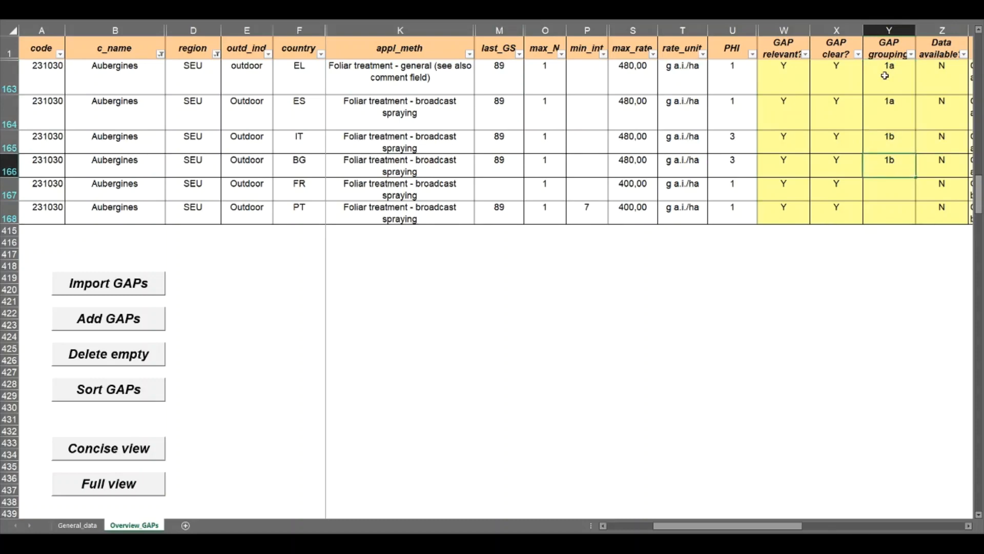
key(Return)
text(2)
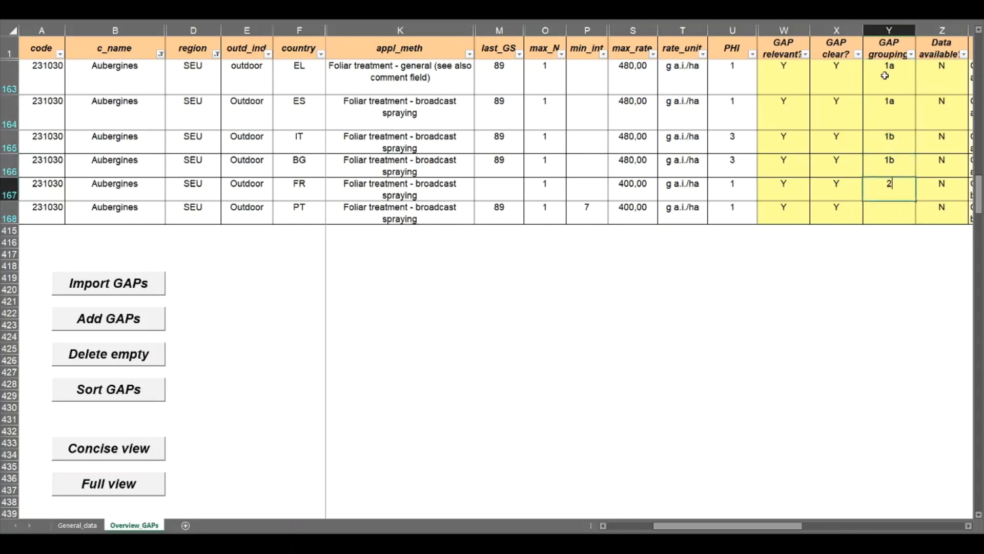
key(Return)
text(2)
key(Return)
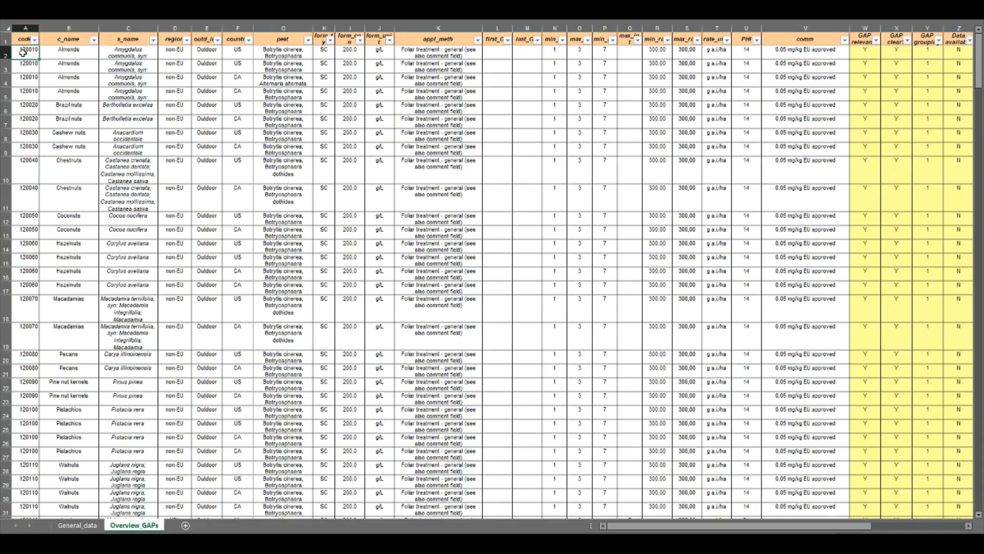
Generate the automatic outcome after data call for the complete GAP list.
scroll(84, 332, down, 15)
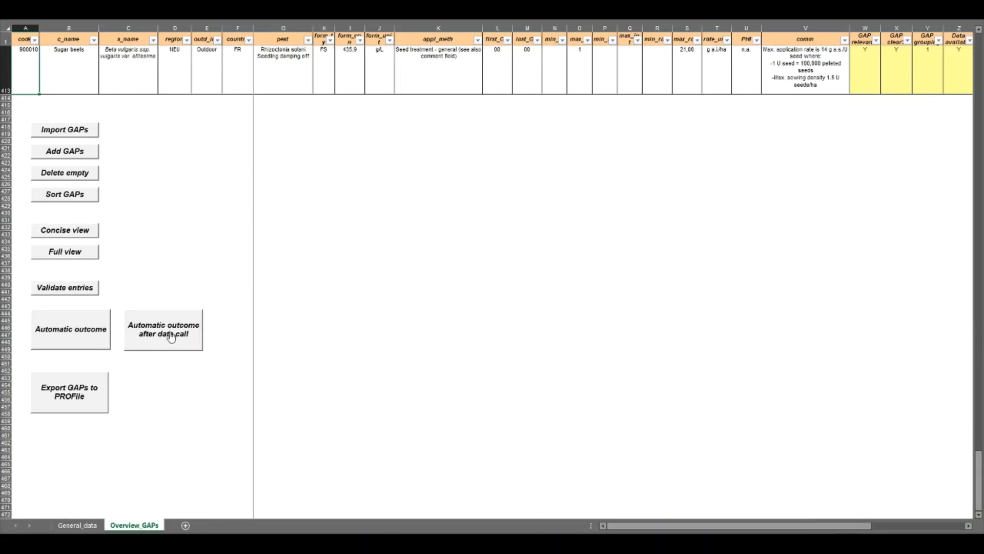
click(170, 333)
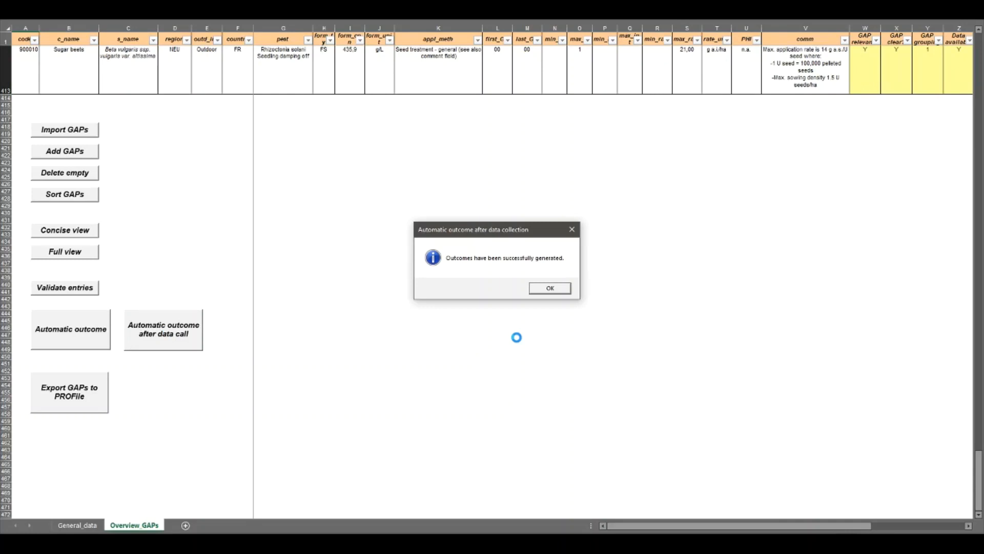
click(550, 289)
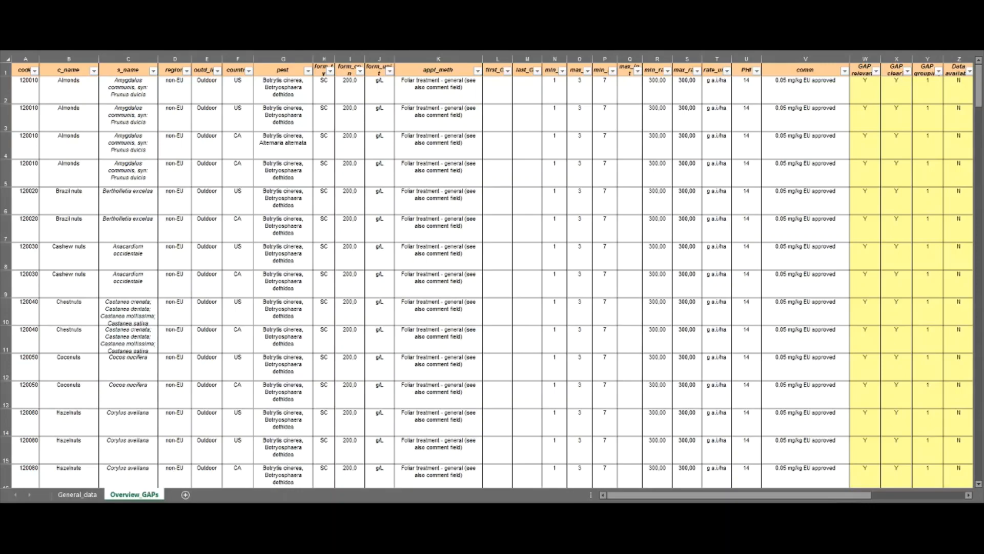
Try to generate the automatic outcome after data call, choosing not to proceed so the unranked GAPs can be fixed first.
click(28, 94)
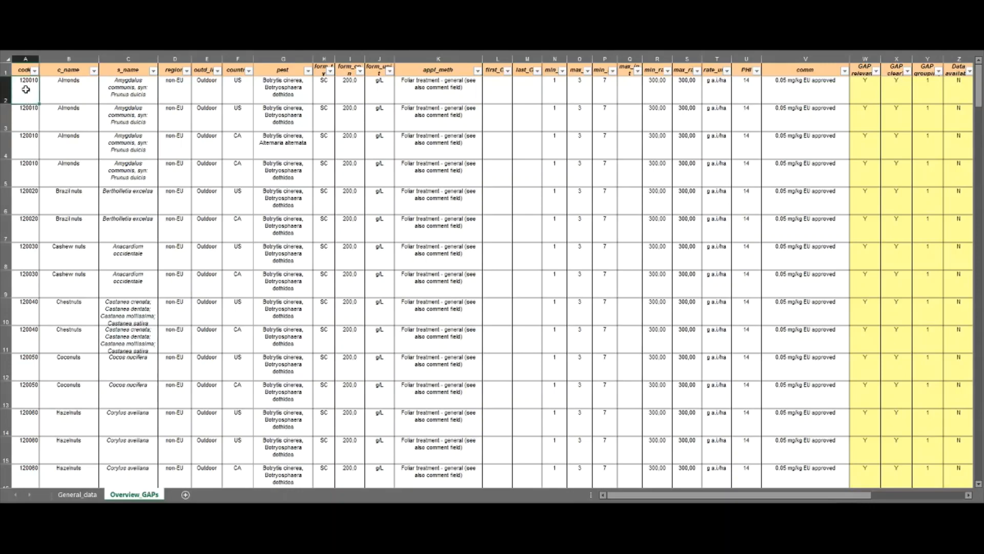
key(ctrl+Down)
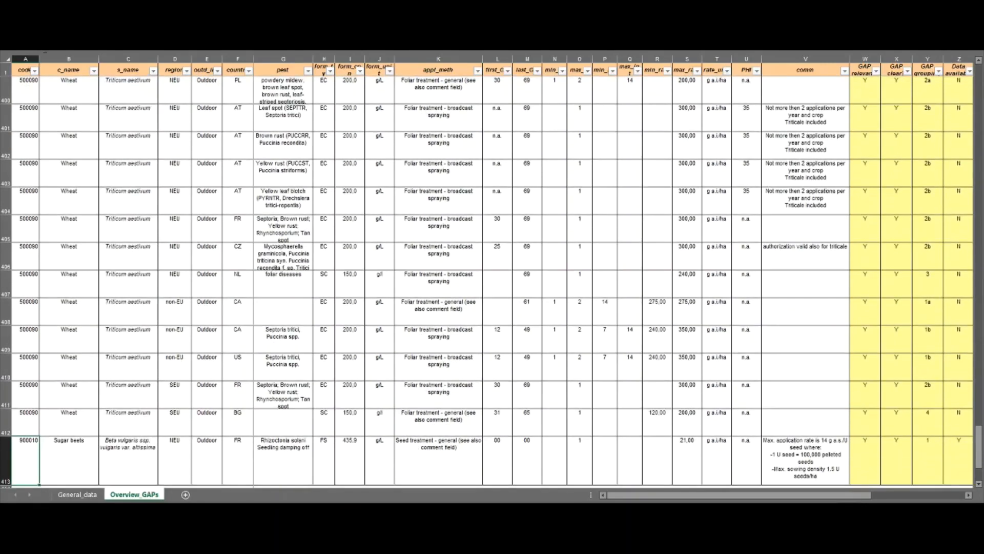
scroll(219, 257, down, 10)
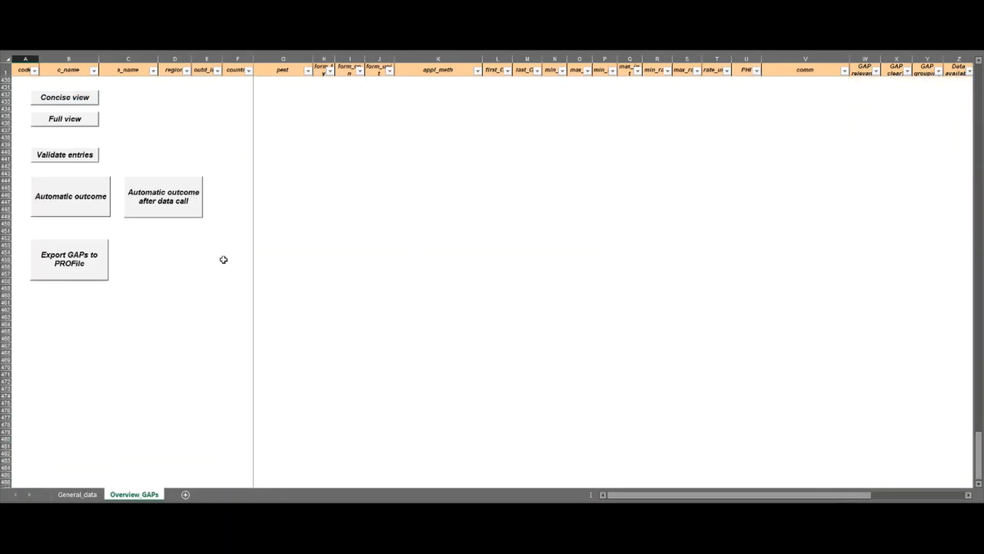
click(163, 200)
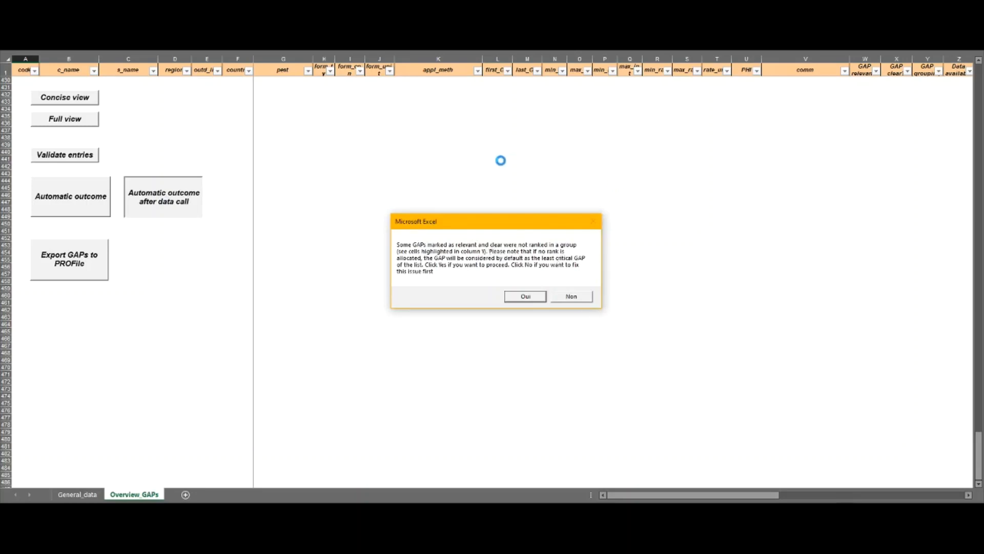
click(572, 296)
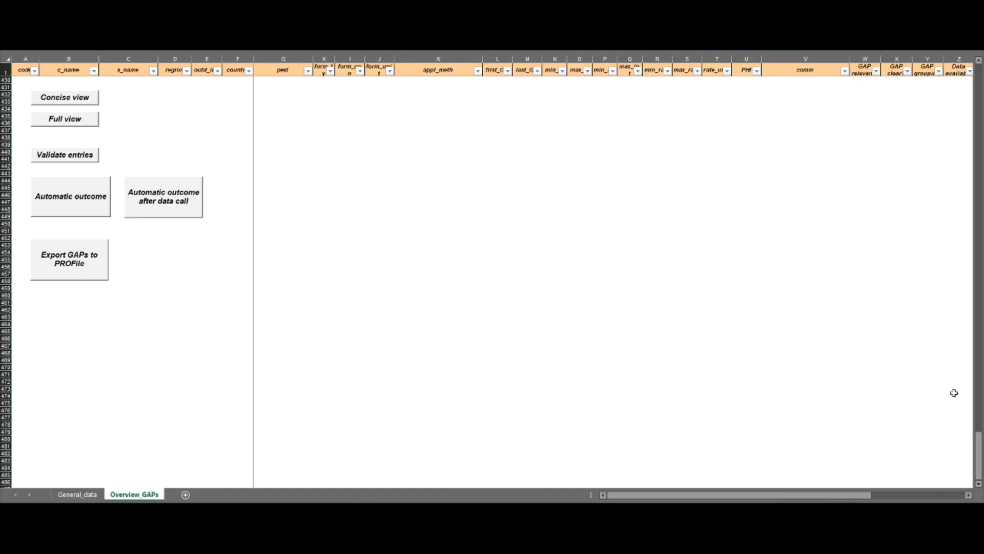
Filter the GAP grouping column by the orange cell colour to isolate the unranked GAPs.
drag(978, 451, 978, 82)
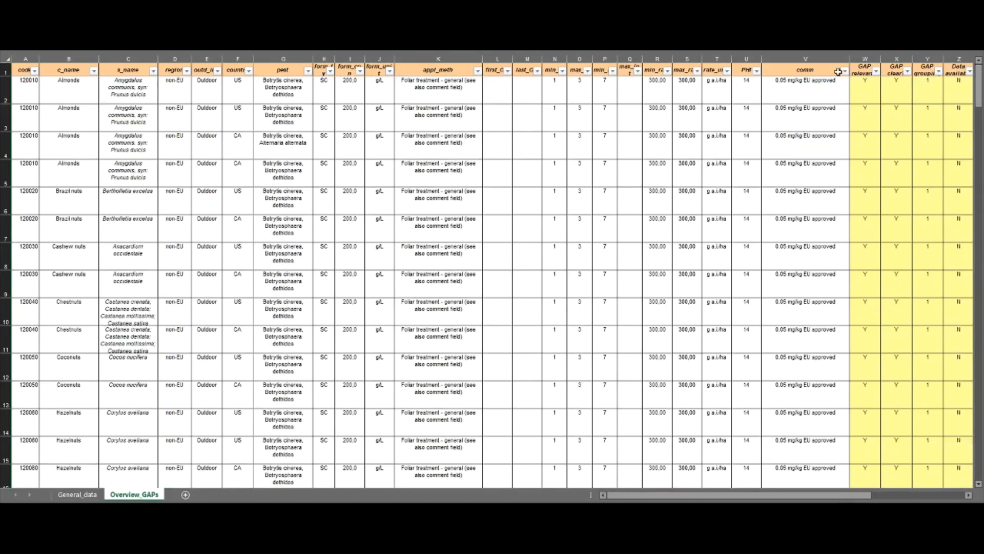
click(939, 72)
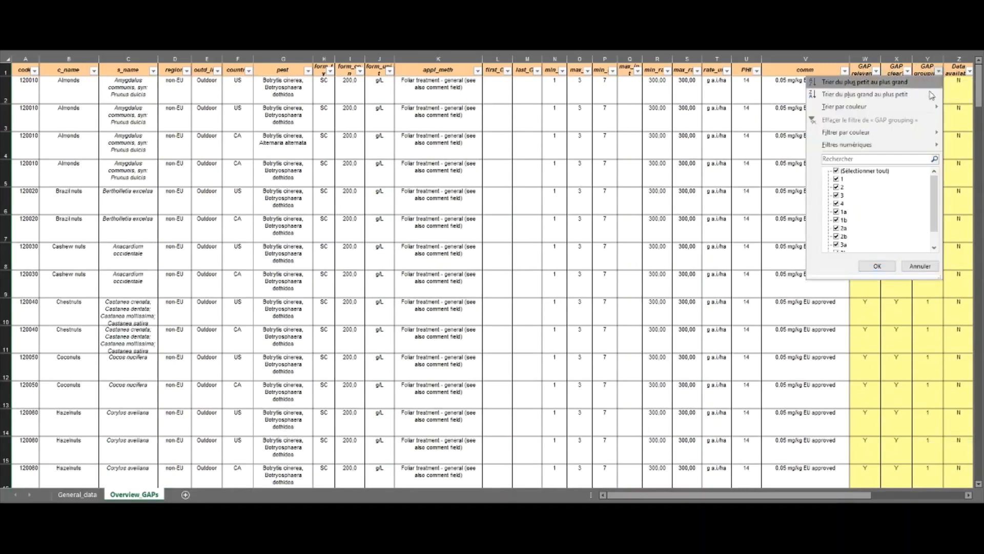
mouse_move(924, 142)
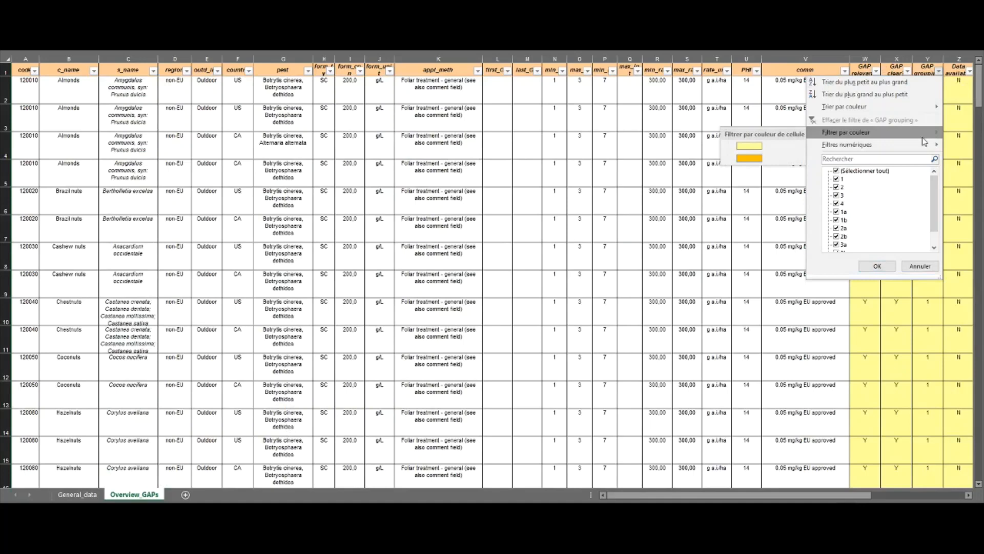
click(733, 163)
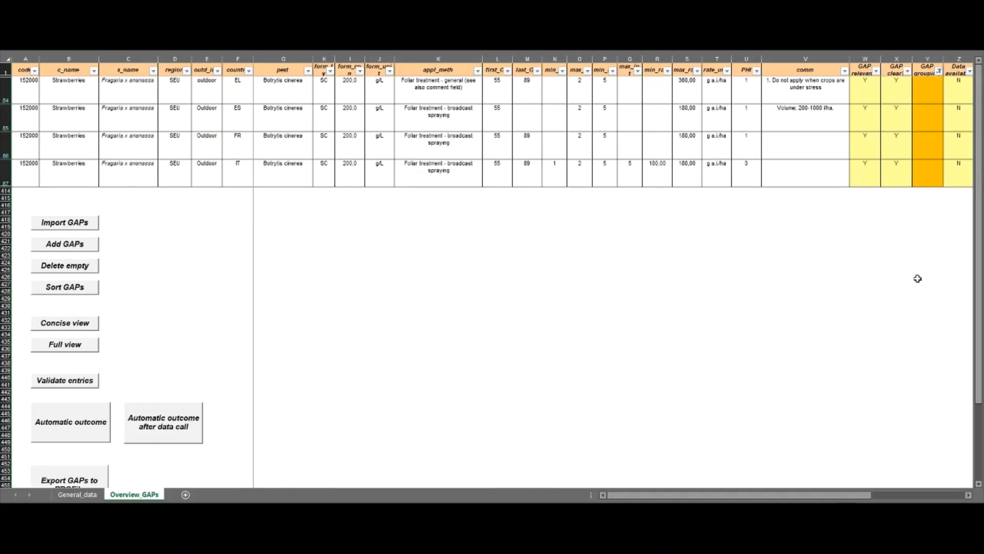
Assign the SEU strawberry GAPs to groups: 1 for EL, 2 for ES and FR, and 3 for IT.
click(932, 84)
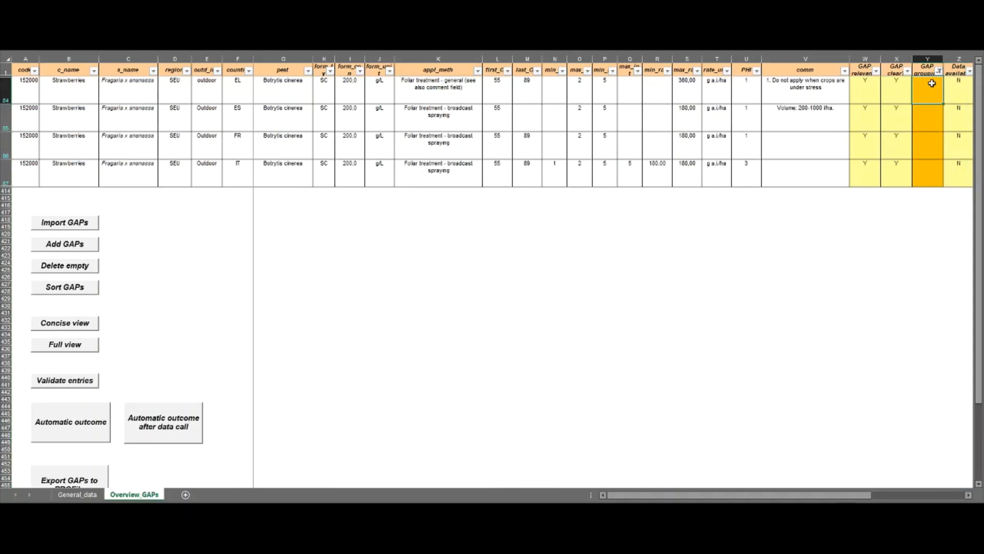
key(Down)
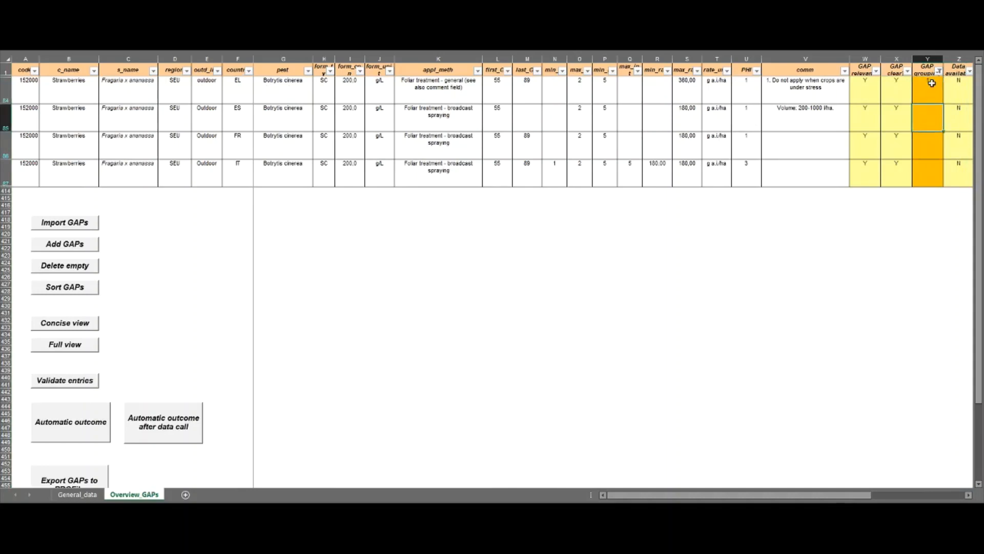
text(2)
key(Return)
text(2)
key(Return)
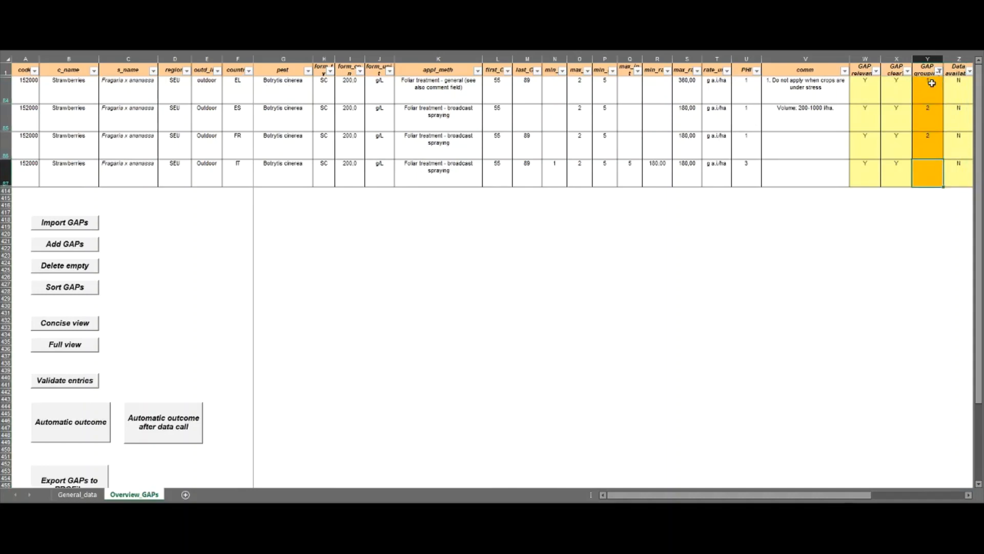
text(3)
key(Return)
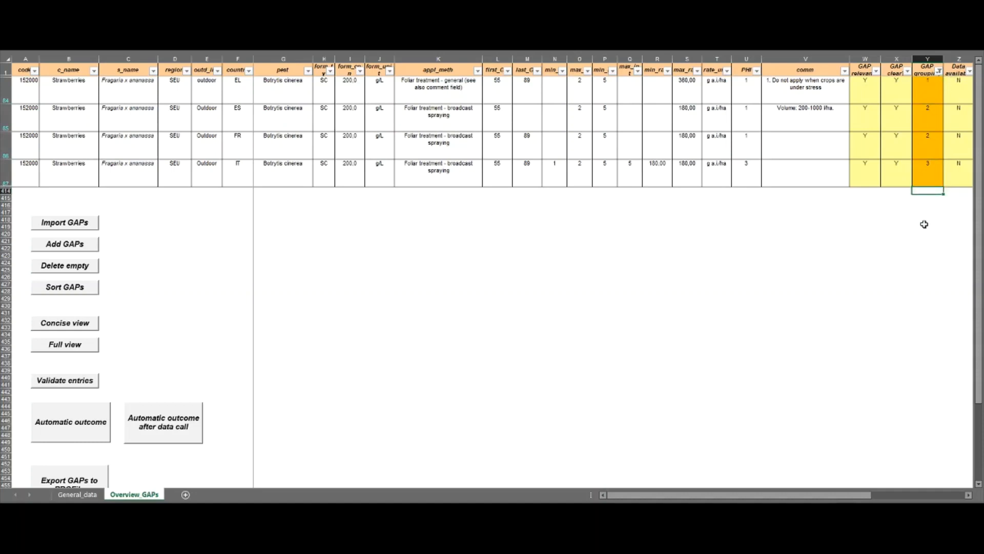
Remove the colour filter from the GAP grouping column so all GAPs are listed again.
click(939, 72)
click(841, 179)
click(877, 266)
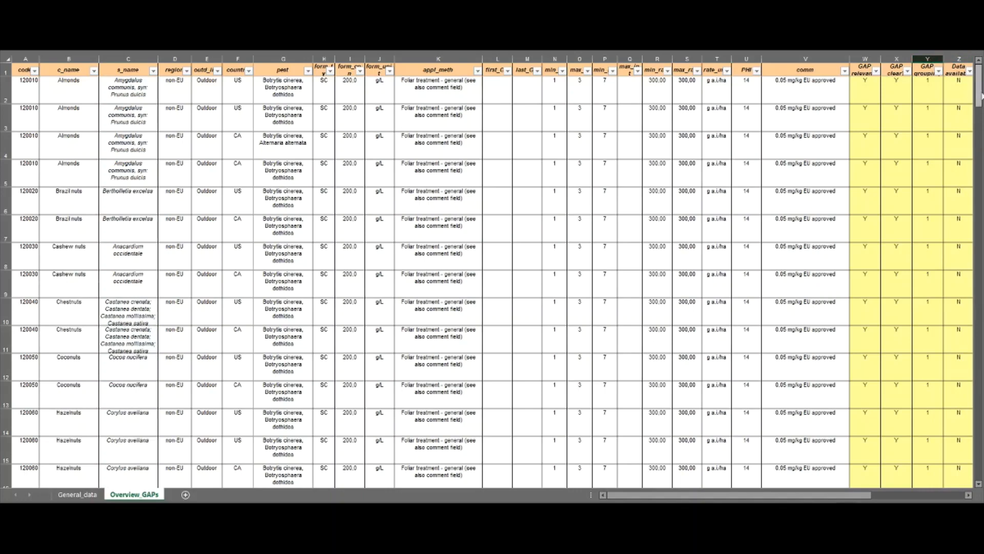
Rerun the automatic outcome after data call with the strawberry GAPs grouped.
drag(979, 92, 951, 470)
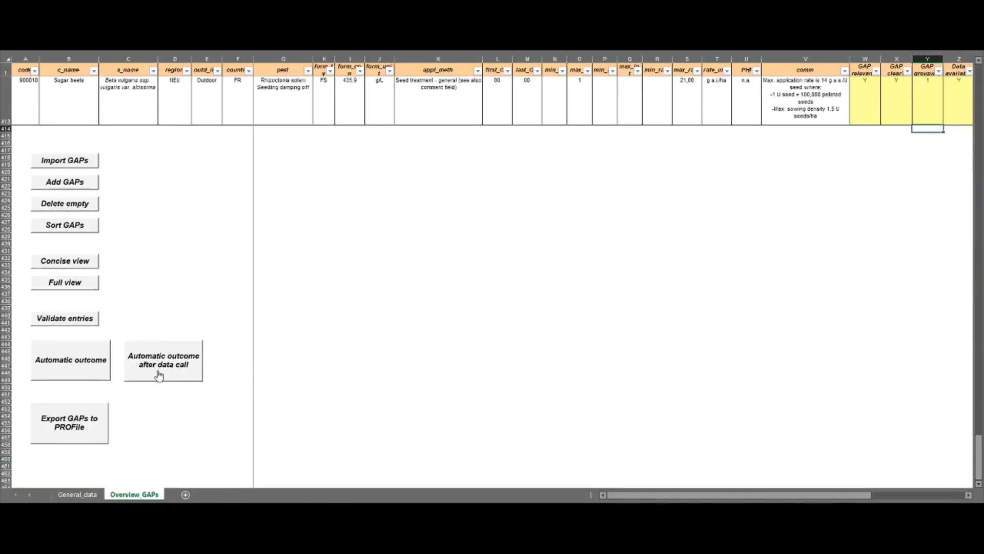
click(163, 358)
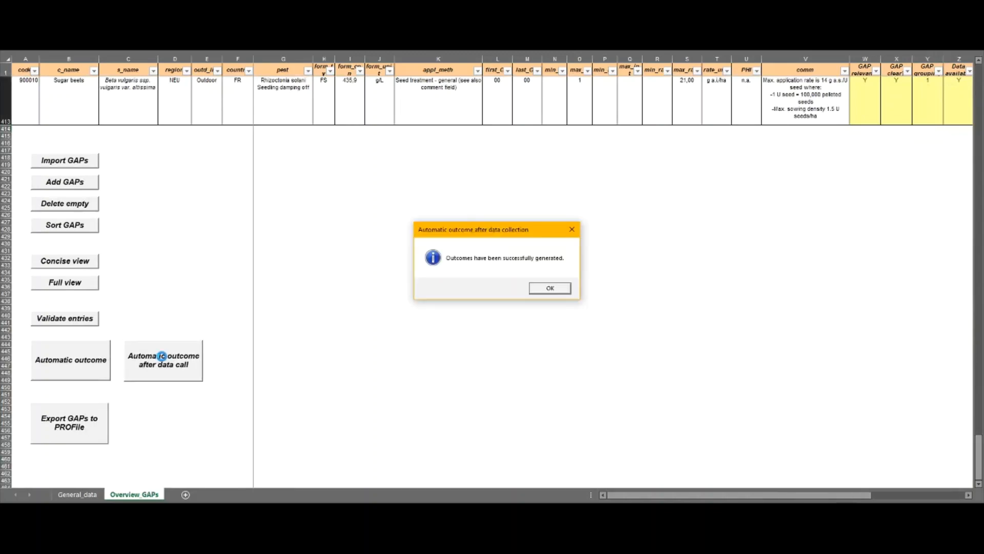
click(549, 288)
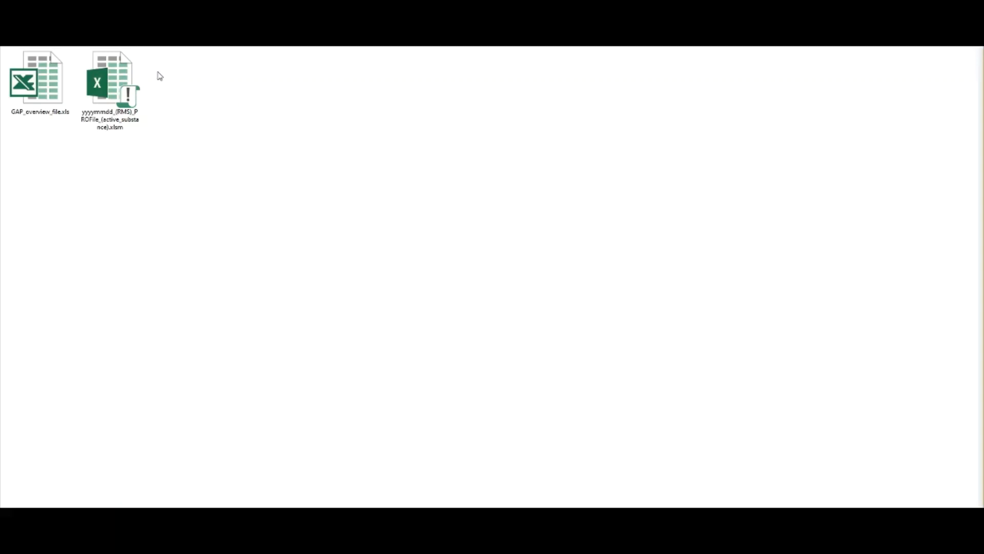
Open GAP_overview_file.xls from the folder that also holds the PROFile template.
click(121, 80)
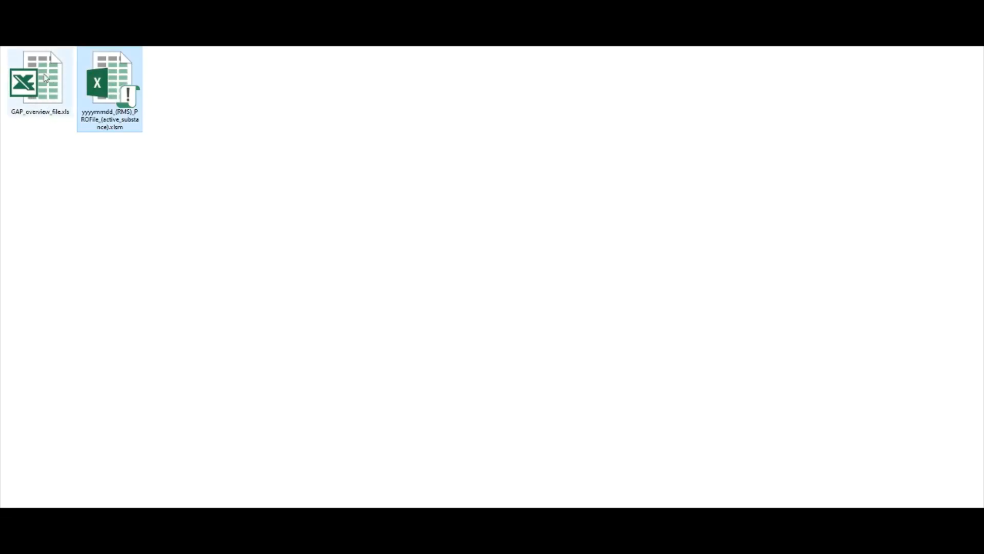
click(36, 100)
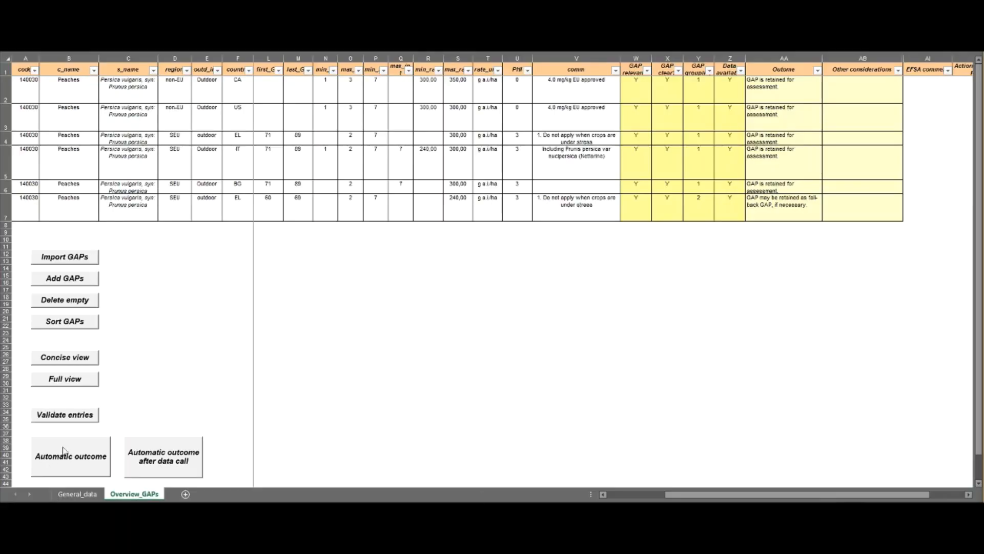
Export the GAPs to yyyymmdd_(RMS)_PROFile_(active_substance).xlsm and start inserting or updating data in the PROFile.
click(193, 340)
scroll(193, 343, down, 1)
scroll(194, 343, down, 1)
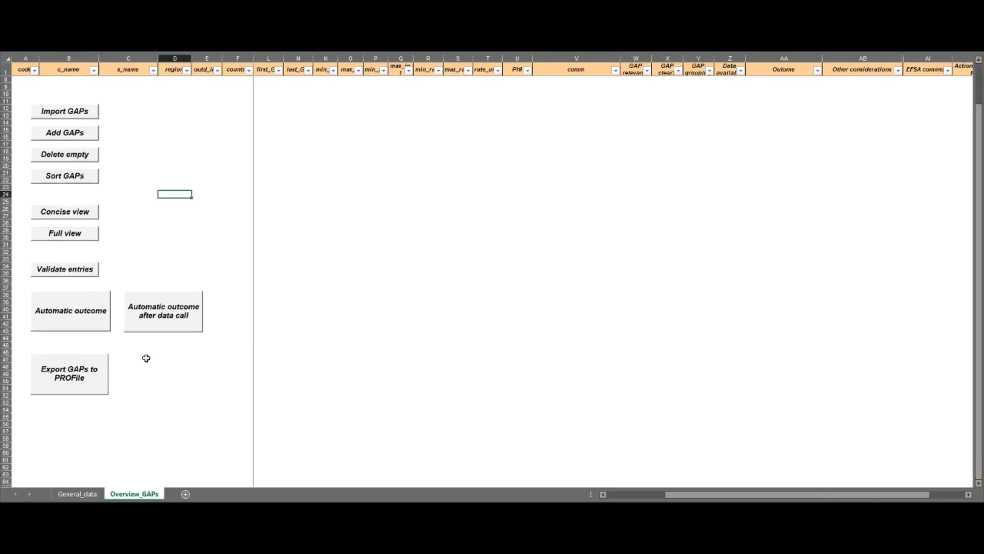
click(86, 380)
click(113, 87)
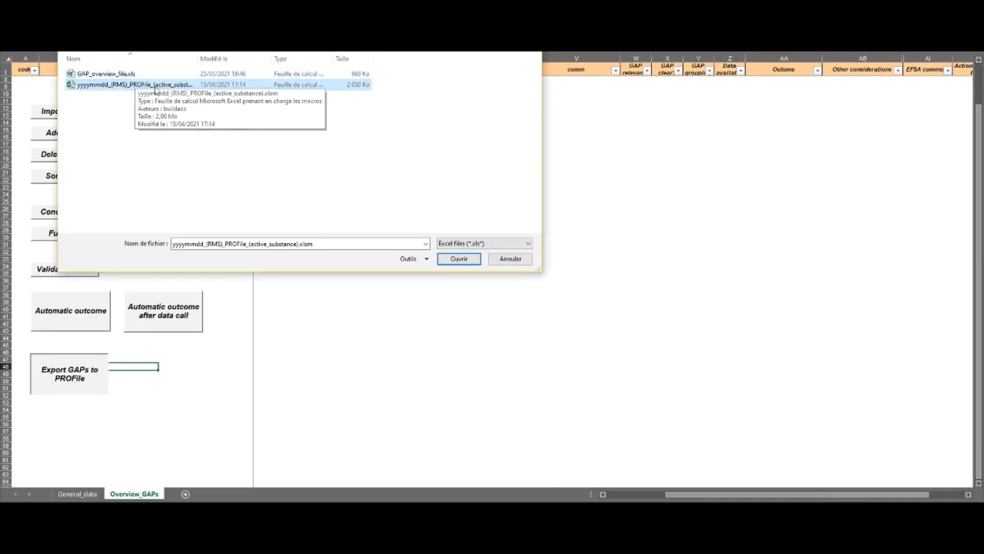
click(454, 260)
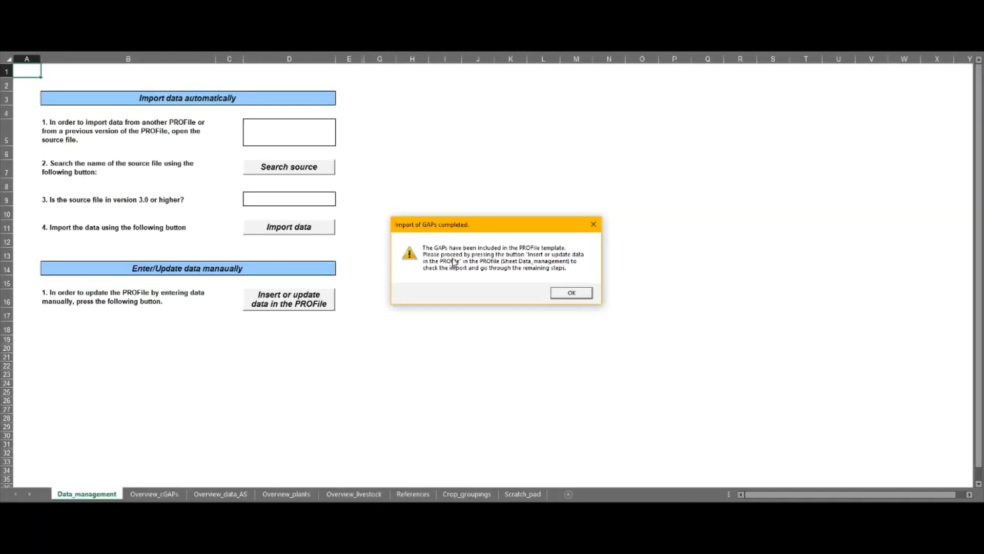
click(573, 293)
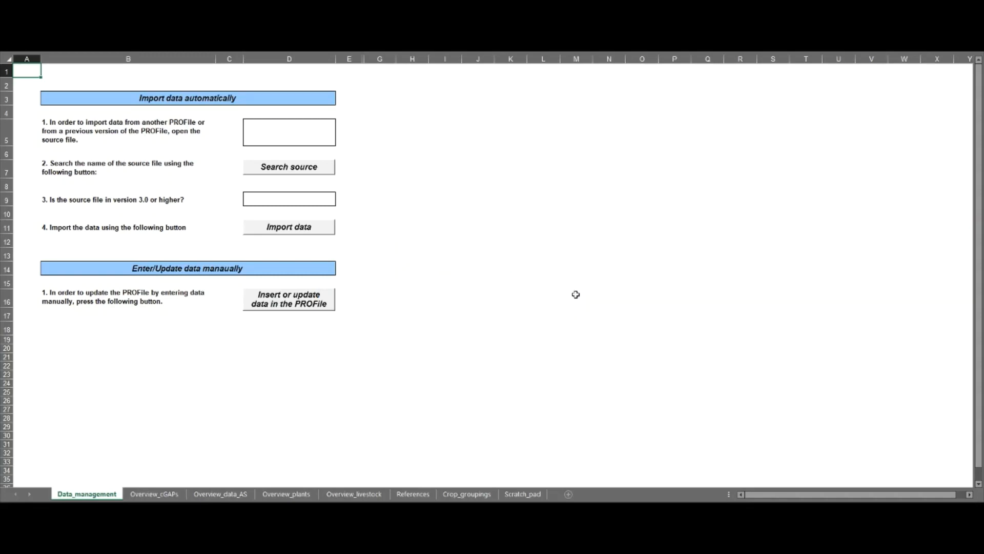
click(277, 299)
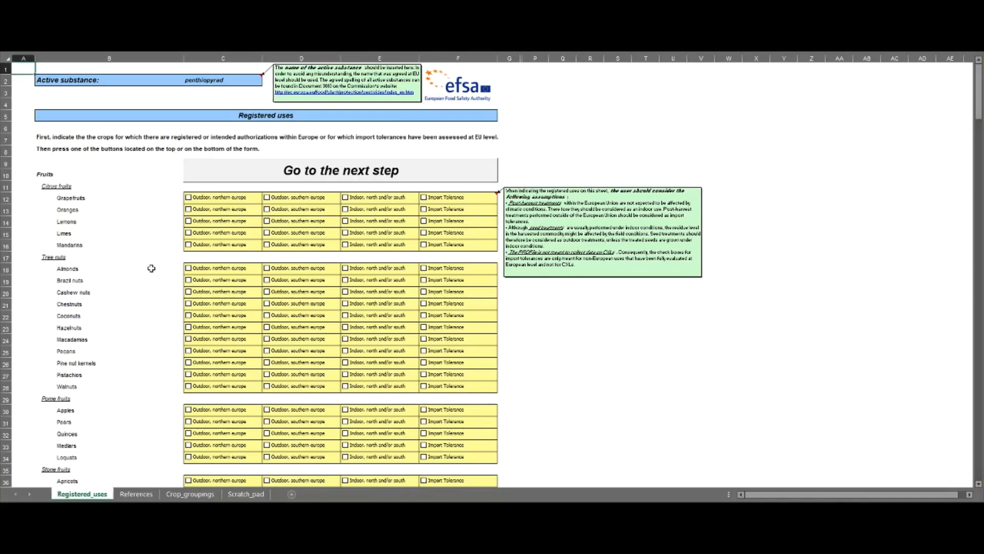
Check the registered uses exported for peaches, and advance the PROFile to the critical GAPs entry sheet.
scroll(152, 272, down, 4)
scroll(152, 268, down, 2)
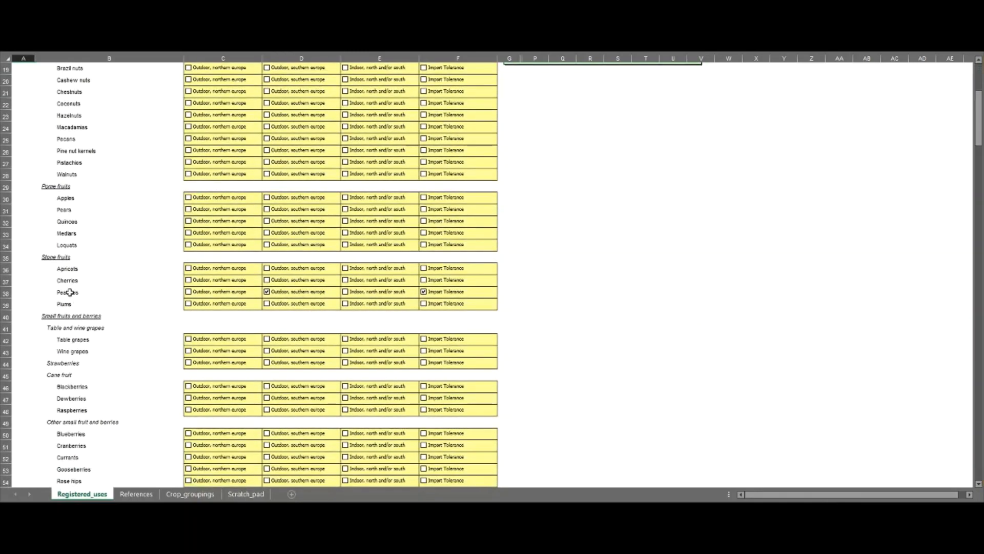
click(71, 292)
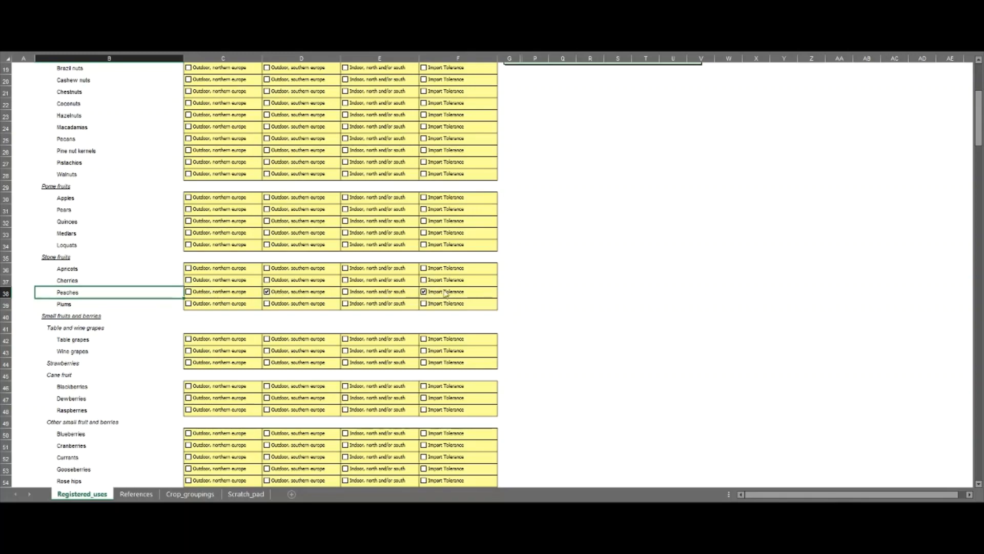
scroll(575, 220, up, 6)
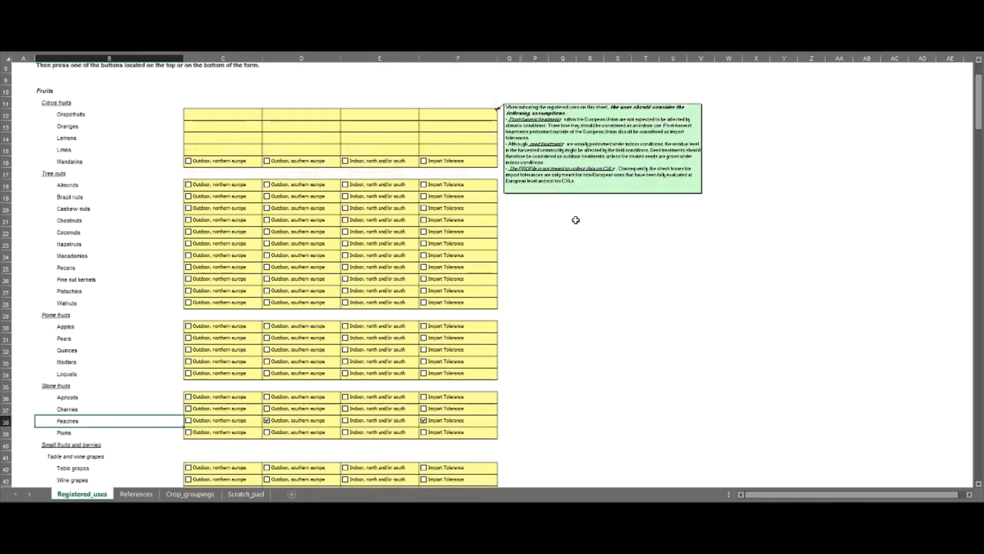
click(320, 172)
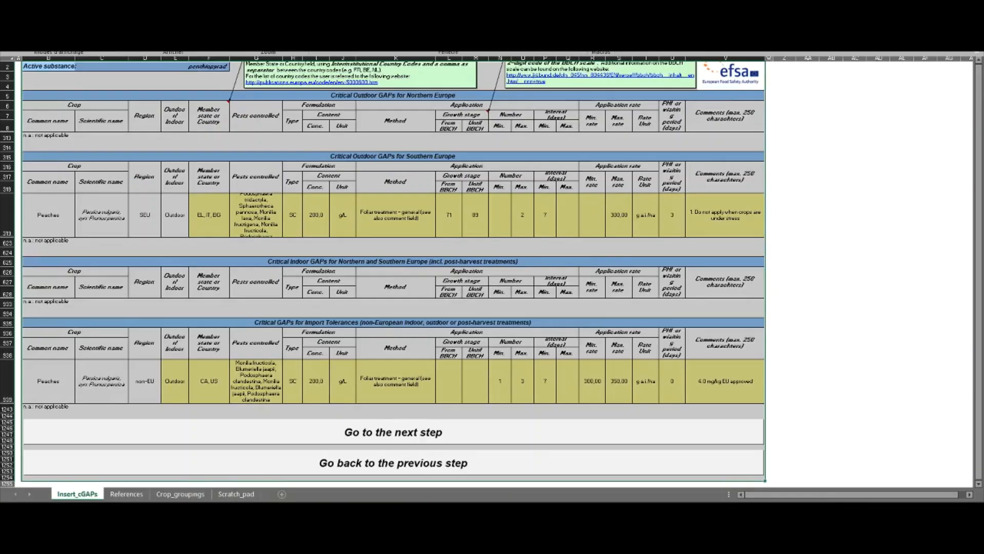
Examine the pests controlled entry of the exported peaches GAP under Critical Outdoor GAPs for Southern Europe.
click(774, 174)
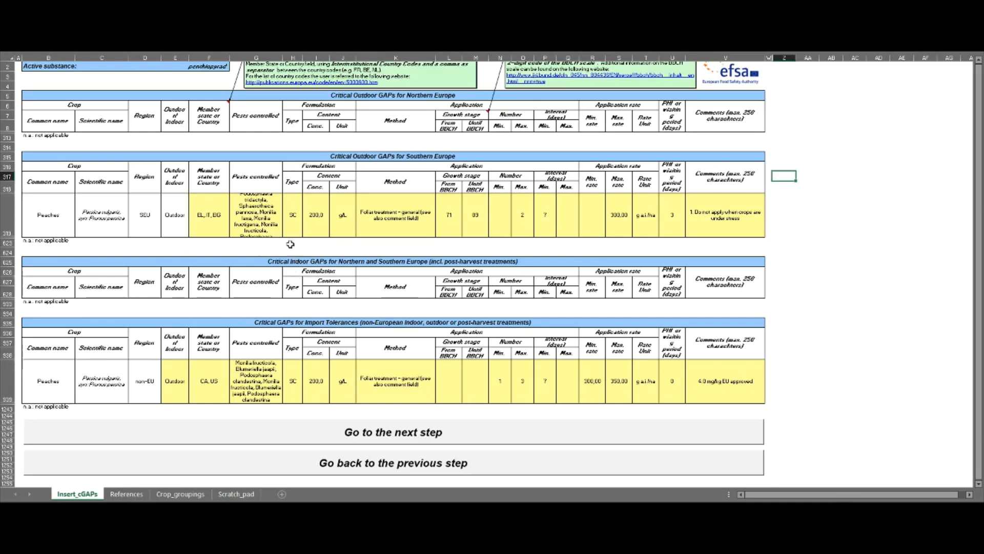
click(255, 213)
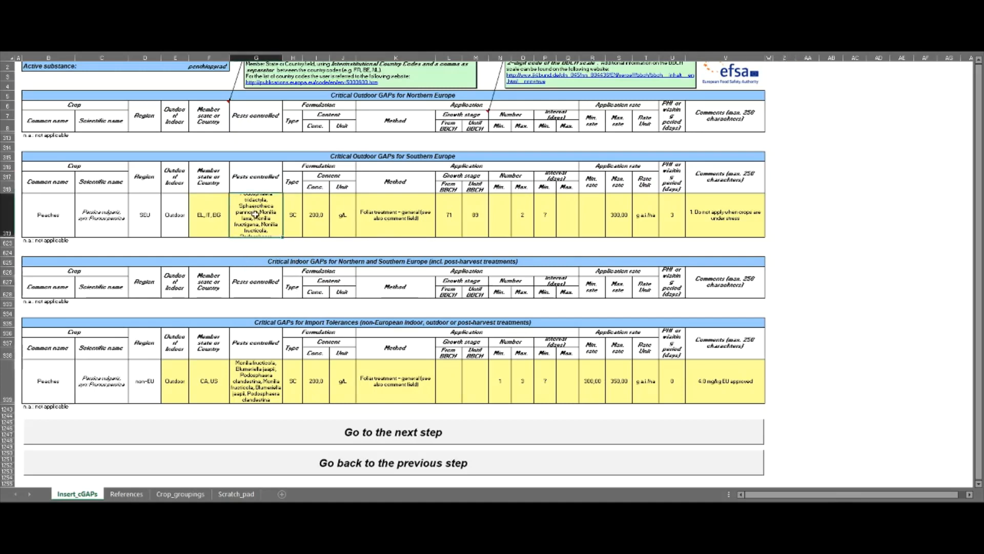